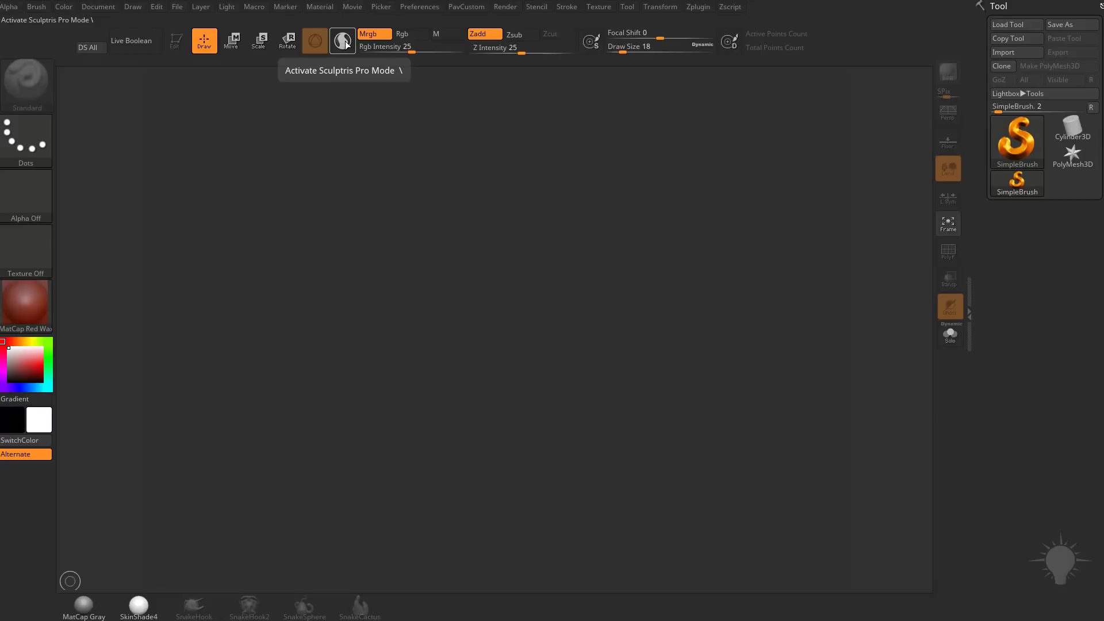
# - Activate Sculptris Pro mode with the Draw pointer as the active mode
pyautogui.click(233, 41)
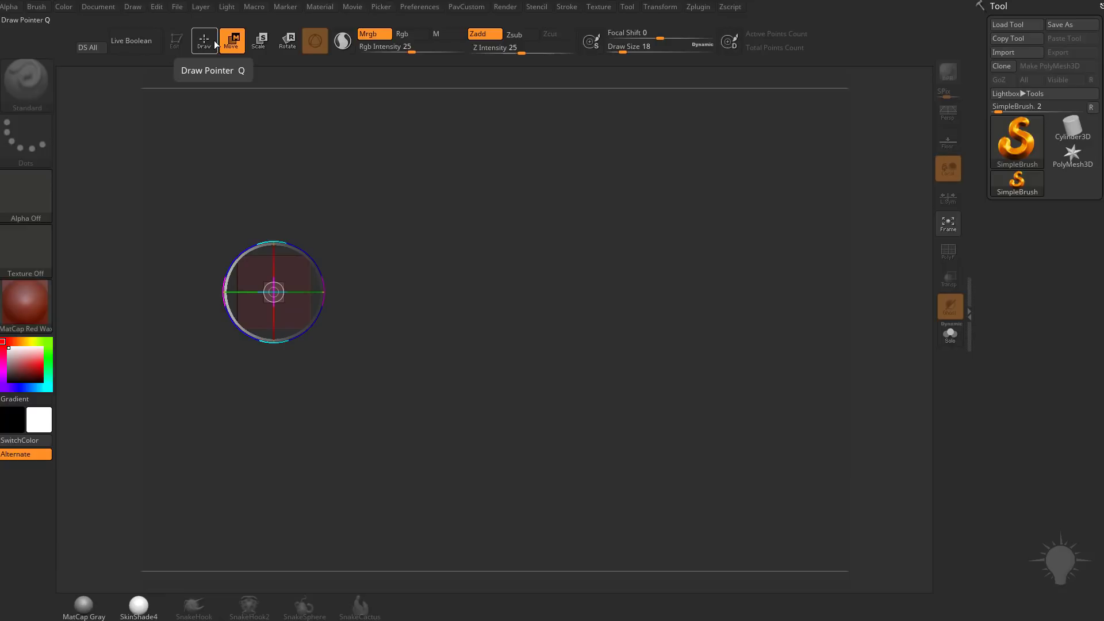
pyautogui.click(216, 45)
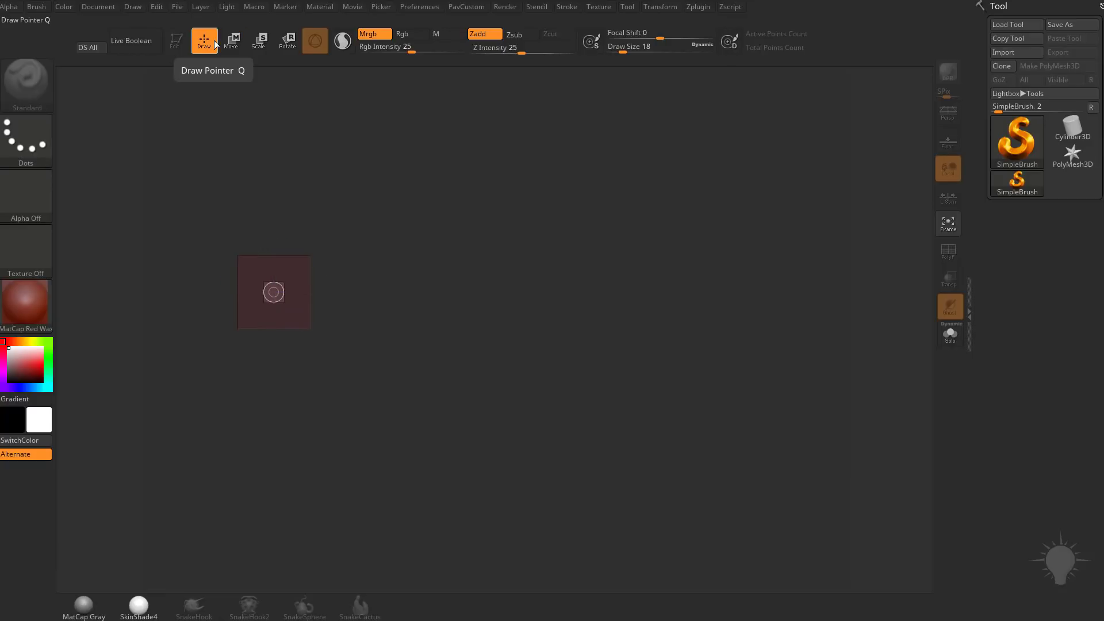
pyautogui.click(344, 40)
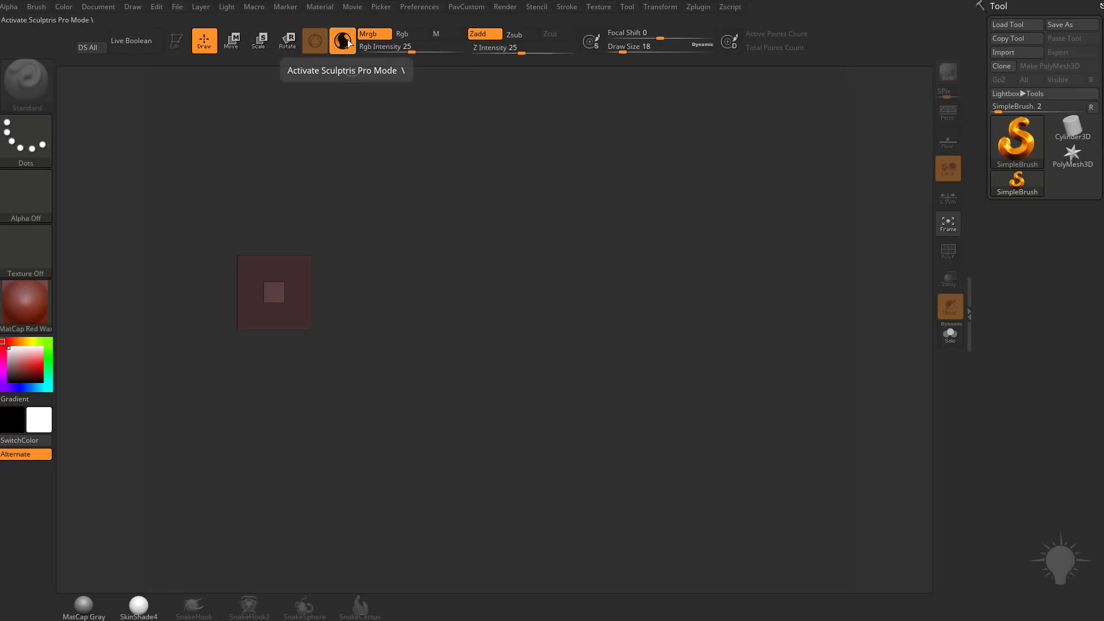
pyautogui.keyDown('ctrl'); pyautogui.keyDown('alt'); pyautogui.click(349, 42); pyautogui.keyUp('alt'); pyautogui.keyUp('ctrl')
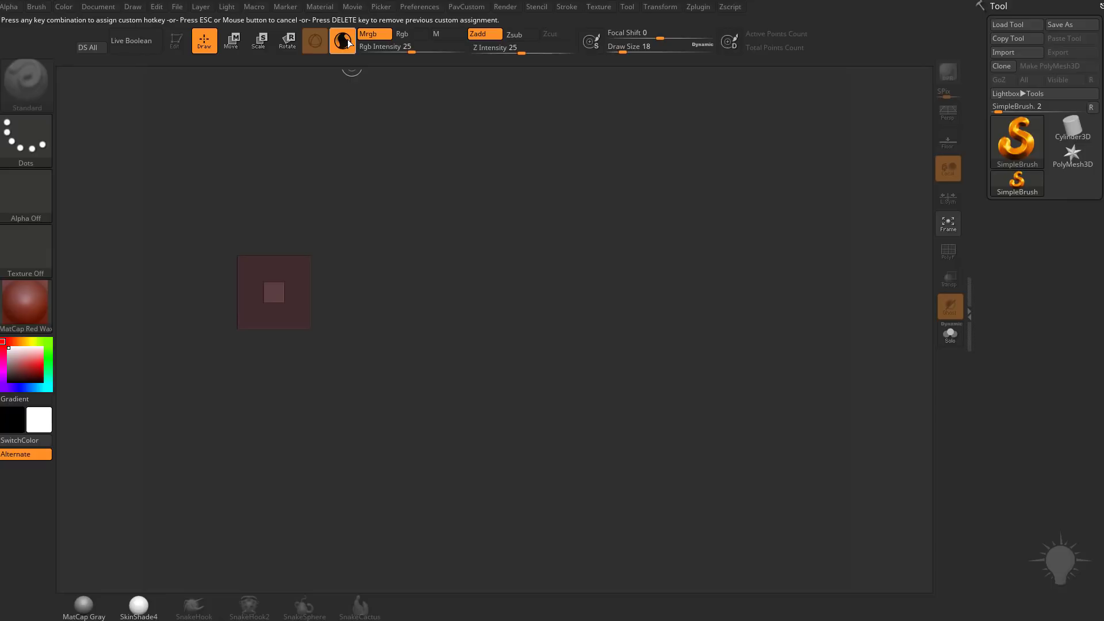
pyautogui.press('Escape')
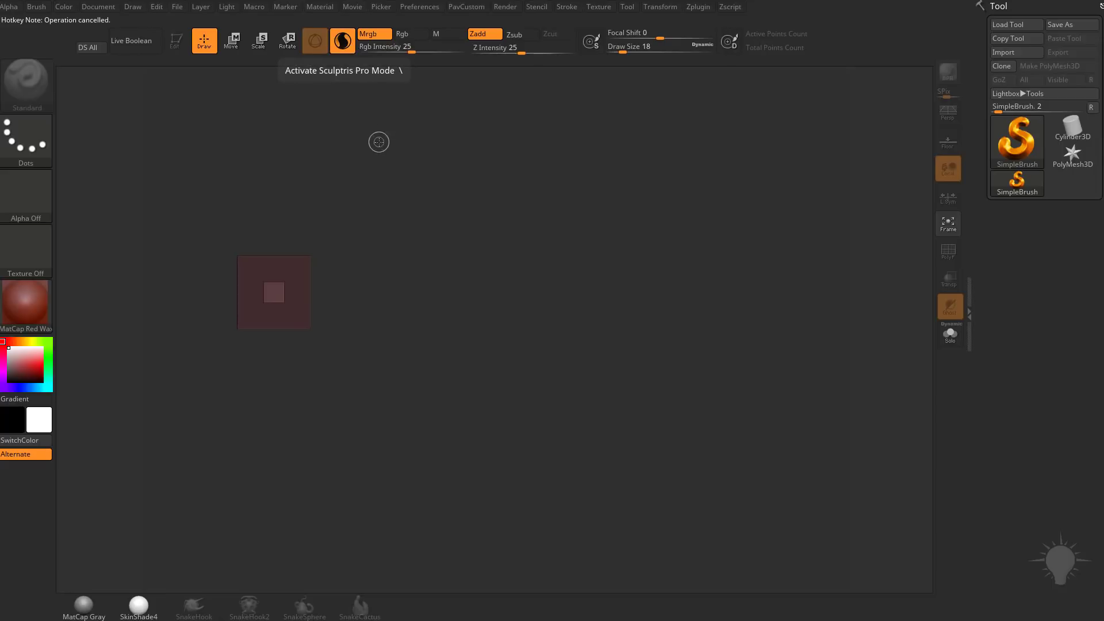
pyautogui.click(342, 43)
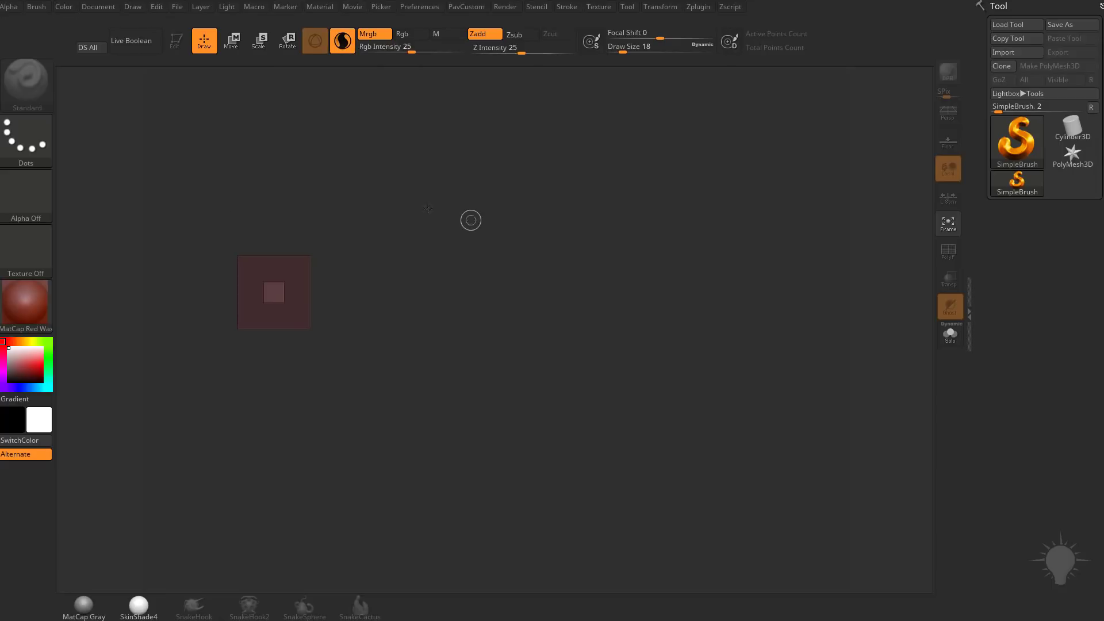
# - Paint several freehand SimpleBrush strokes across the empty canvas, and clear the canvas
pyautogui.moveTo(542, 270); pyautogui.dragTo(578, 363)
pyautogui.moveTo(471, 271); pyautogui.dragTo(443, 348)
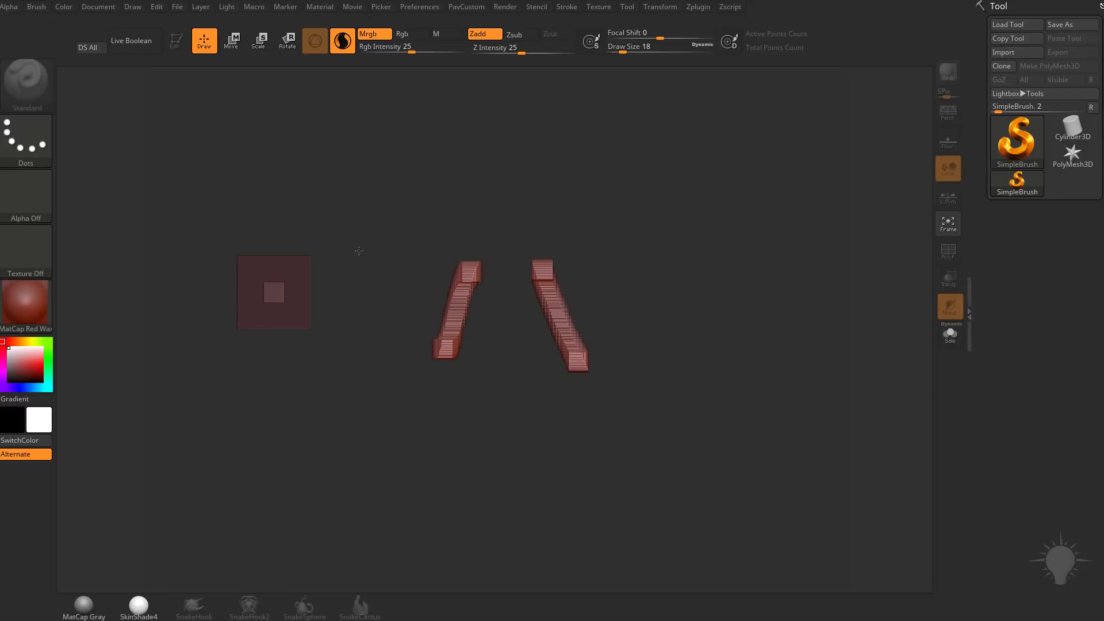
pyautogui.moveTo(374, 248); pyautogui.dragTo(348, 238)
pyautogui.moveTo(354, 152); pyautogui.dragTo(397, 180)
pyautogui.moveTo(463, 174); pyautogui.dragTo(508, 200)
pyautogui.moveTo(570, 231); pyautogui.dragTo(568, 251)
pyautogui.moveTo(442, 306); pyautogui.dragTo(364, 300)
pyautogui.moveTo(328, 303); pyautogui.dragTo(318, 322)
pyautogui.moveTo(460, 244); pyautogui.dragTo(479, 256)
pyautogui.moveTo(616, 161)
pyautogui.mouseDown()
pyautogui.moveTo(483, 297)
pyautogui.moveTo(670, 374)
pyautogui.mouseUp()
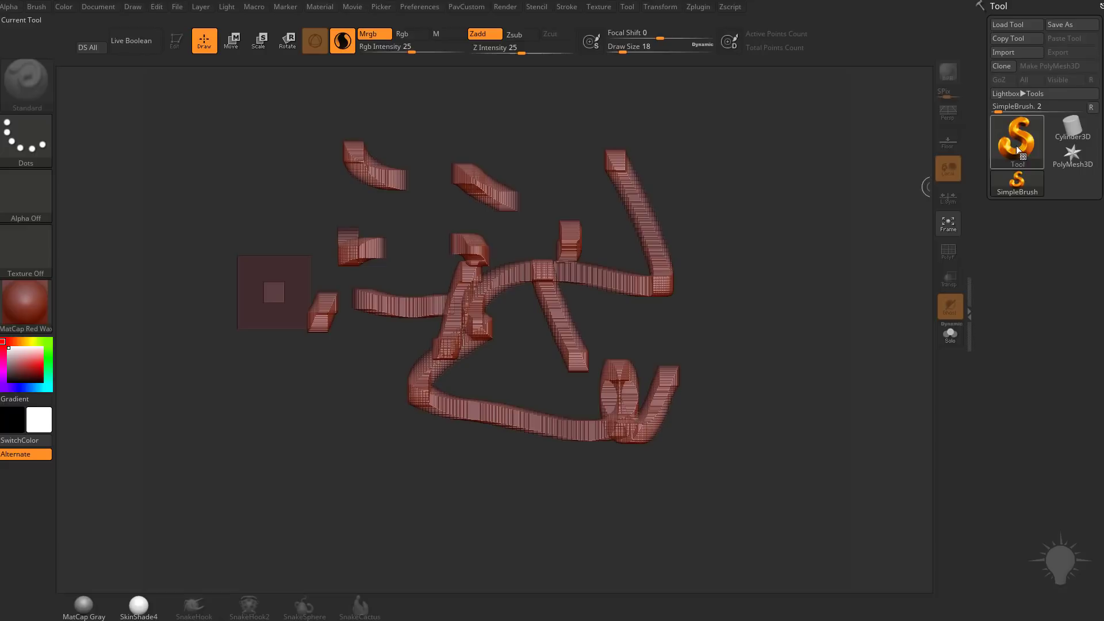
pyautogui.moveTo(846, 164)
pyautogui.mouseDown()
pyautogui.moveTo(489, 190)
pyautogui.moveTo(253, 316)
pyautogui.mouseUp()
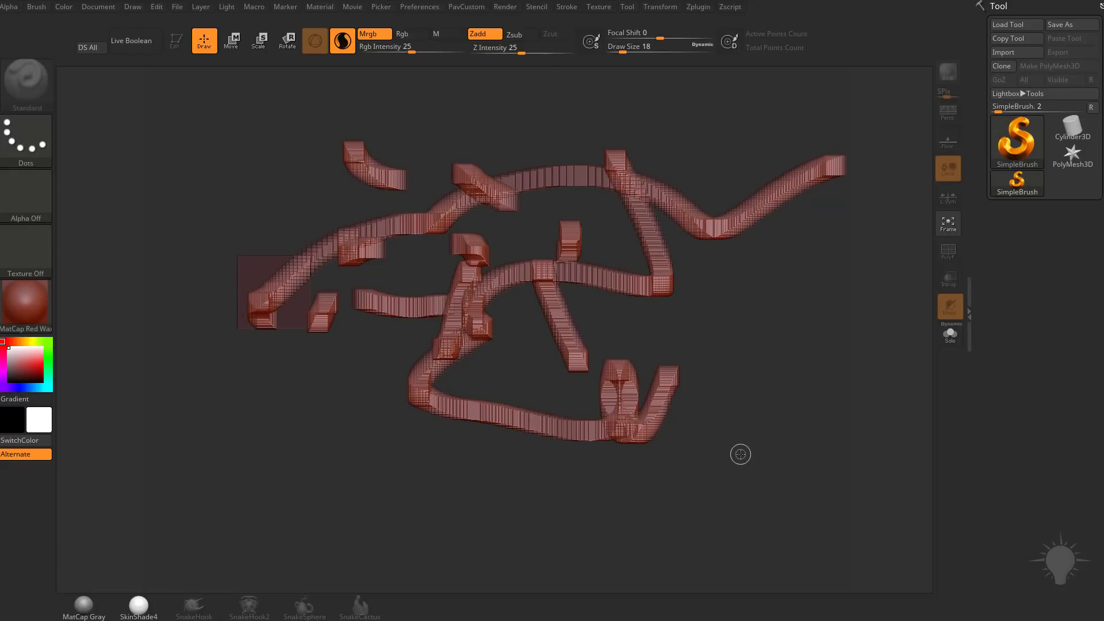
pyautogui.hotkey('ctrl', 'n')
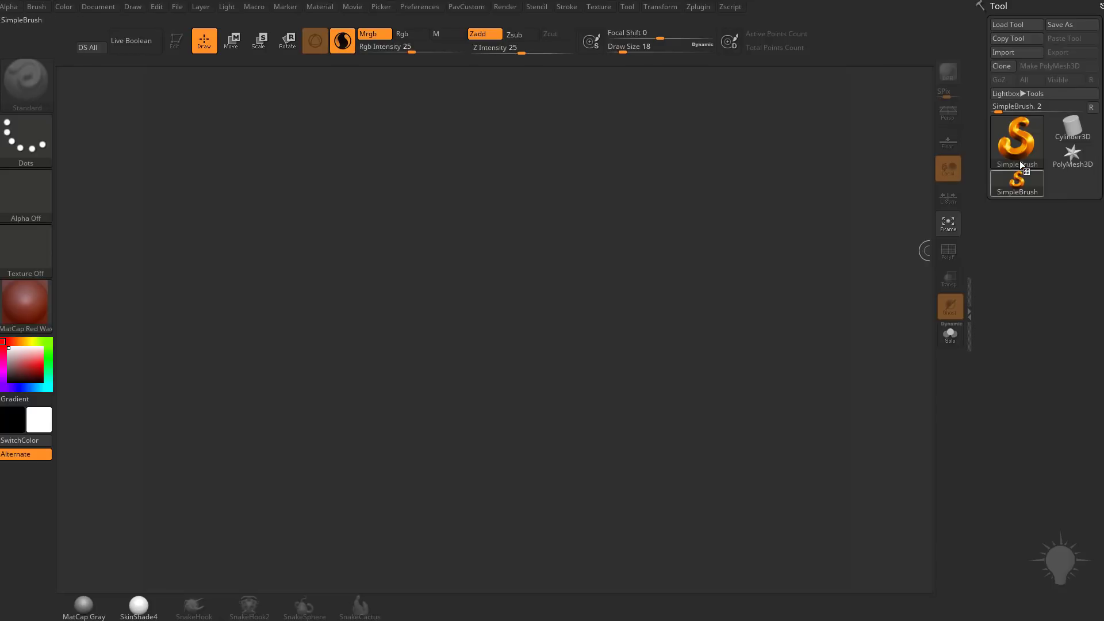
# - Choose the Sphere3D primitive, draw it on the canvas at medium size and enter Edit mode
pyautogui.click(1024, 141)
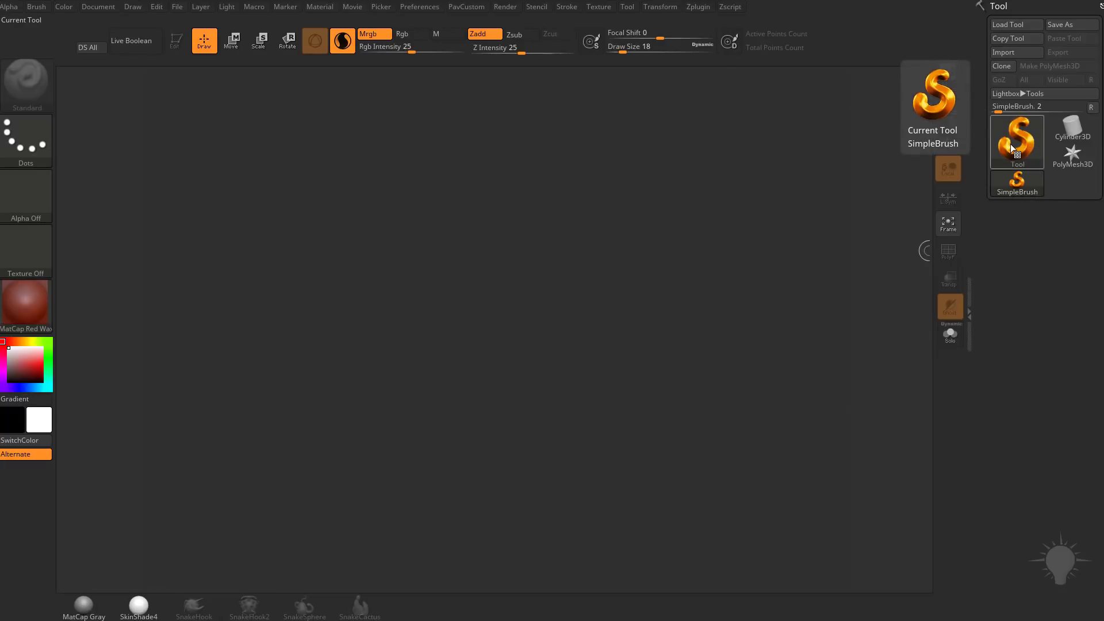
pyautogui.click(1013, 147)
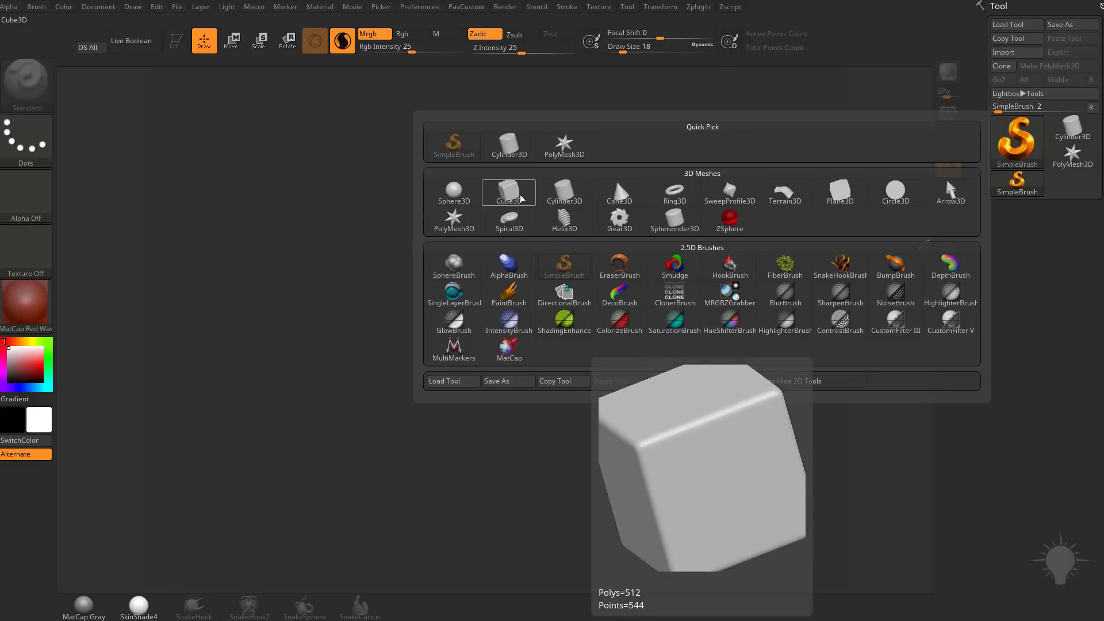
pyautogui.click(454, 192)
pyautogui.moveTo(429, 340); pyautogui.dragTo(561, 486)
pyautogui.click(182, 49)
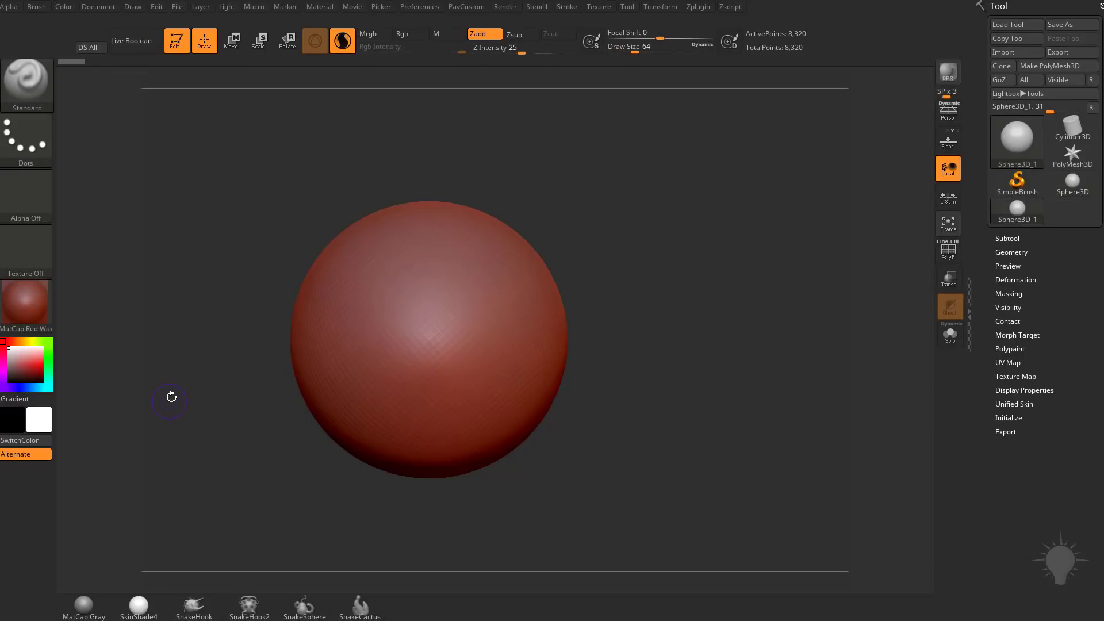
# - Change the sphere's material to MatCap Gray and move the tutorial note out of the way
pyautogui.click(38, 307)
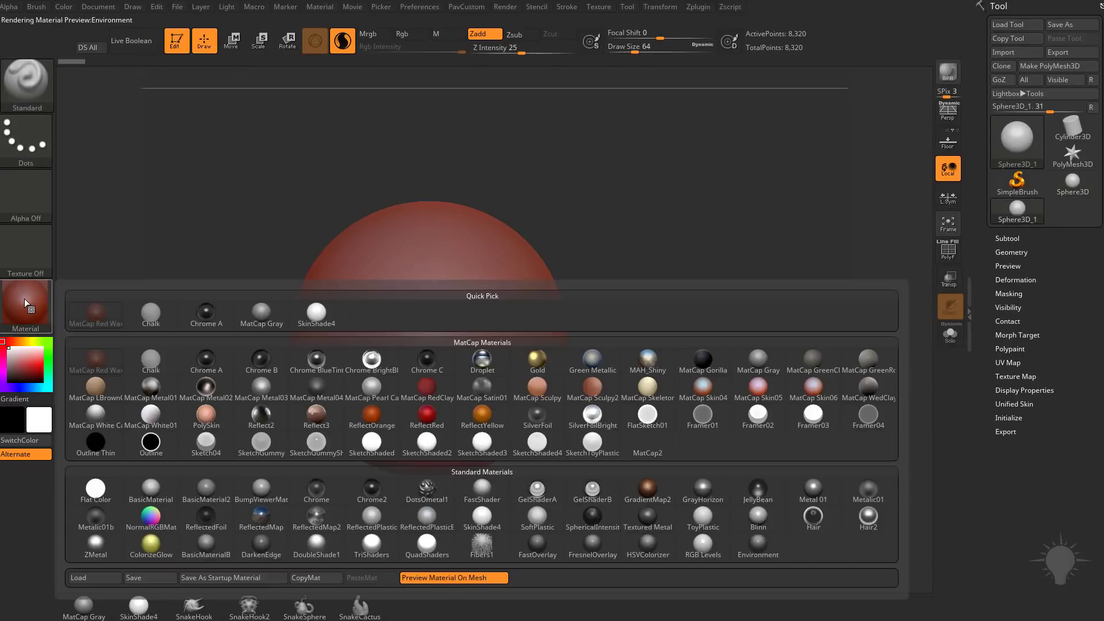
pyautogui.click(761, 360)
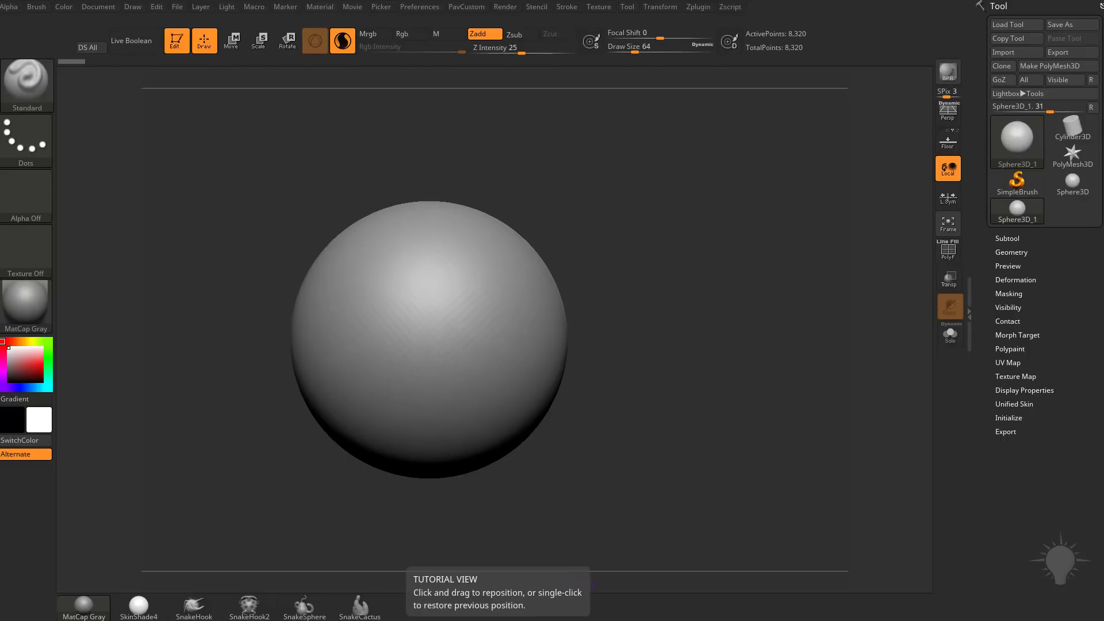
pyautogui.moveTo(438, 588); pyautogui.dragTo(440, 619)
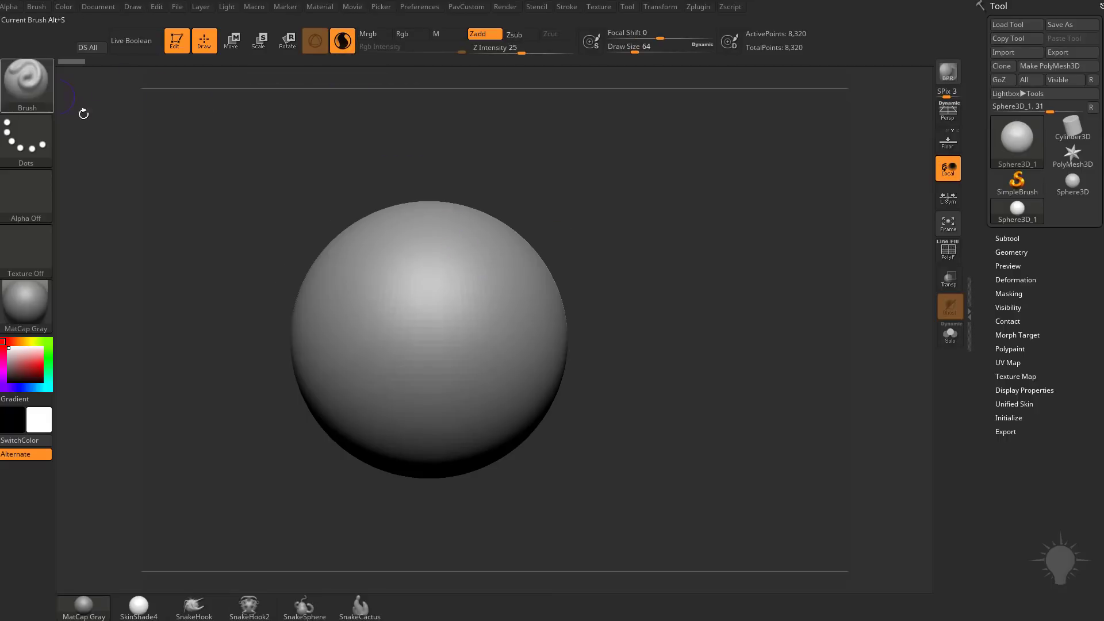
# - Review the sphere's Initialize settings and convert the primitive into a PolyMesh3D
pyautogui.click(449, 265)
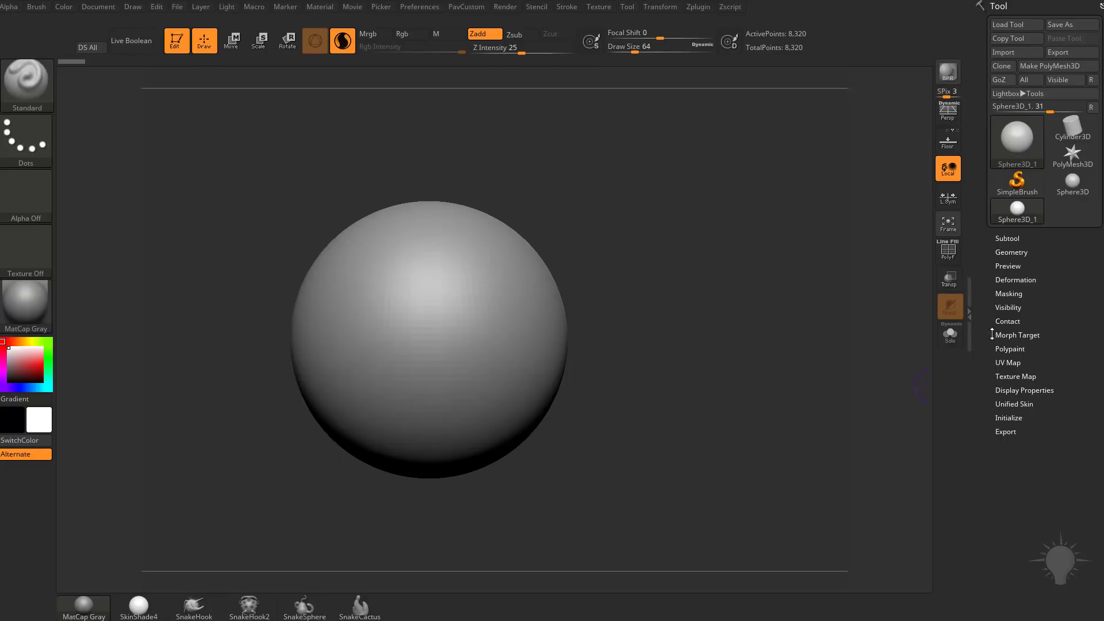
pyautogui.click(1007, 417)
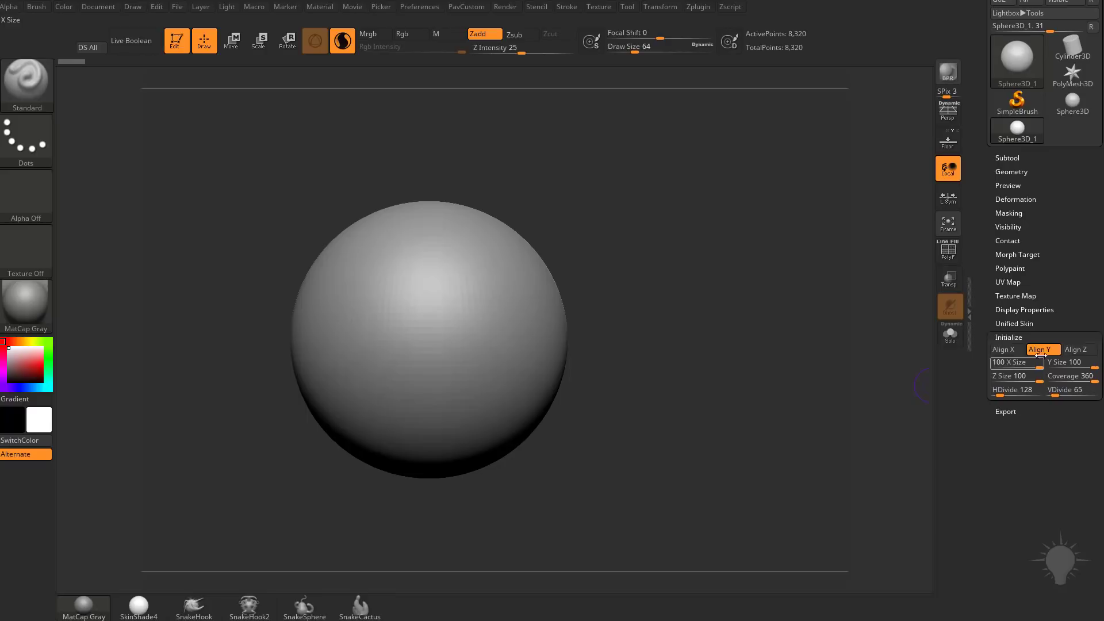
pyautogui.moveTo(993, 195); pyautogui.dragTo(995, 274)
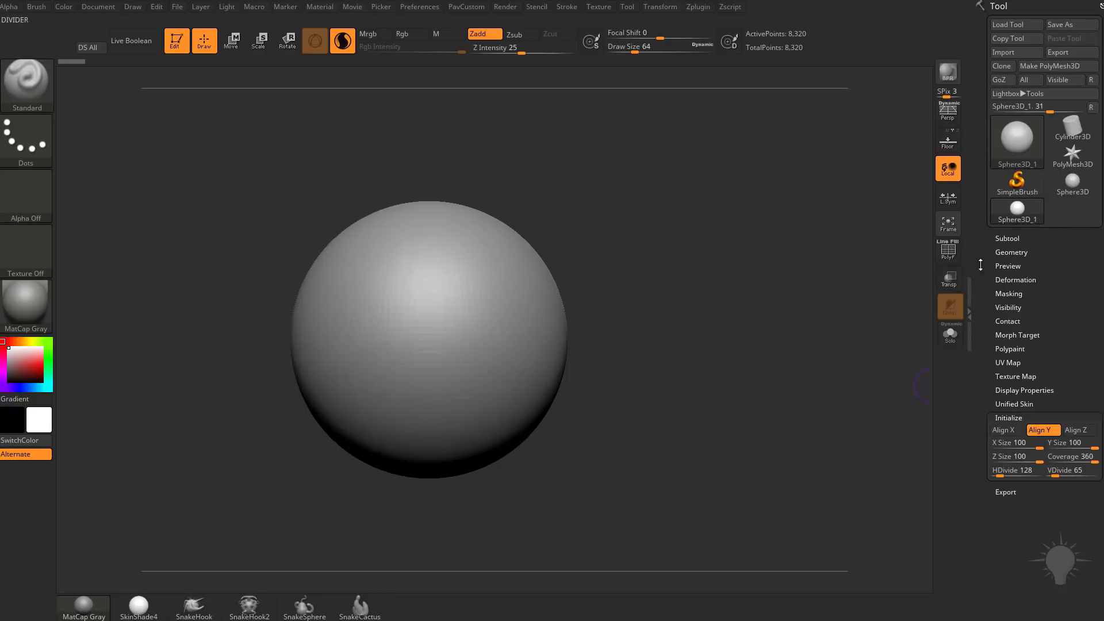
pyautogui.scroll(-5, 981, 265)
pyautogui.moveTo(1090, 297)
pyautogui.mouseDown()
pyautogui.moveTo(1071, 298)
pyautogui.moveTo(1100, 300)
pyautogui.mouseUp()
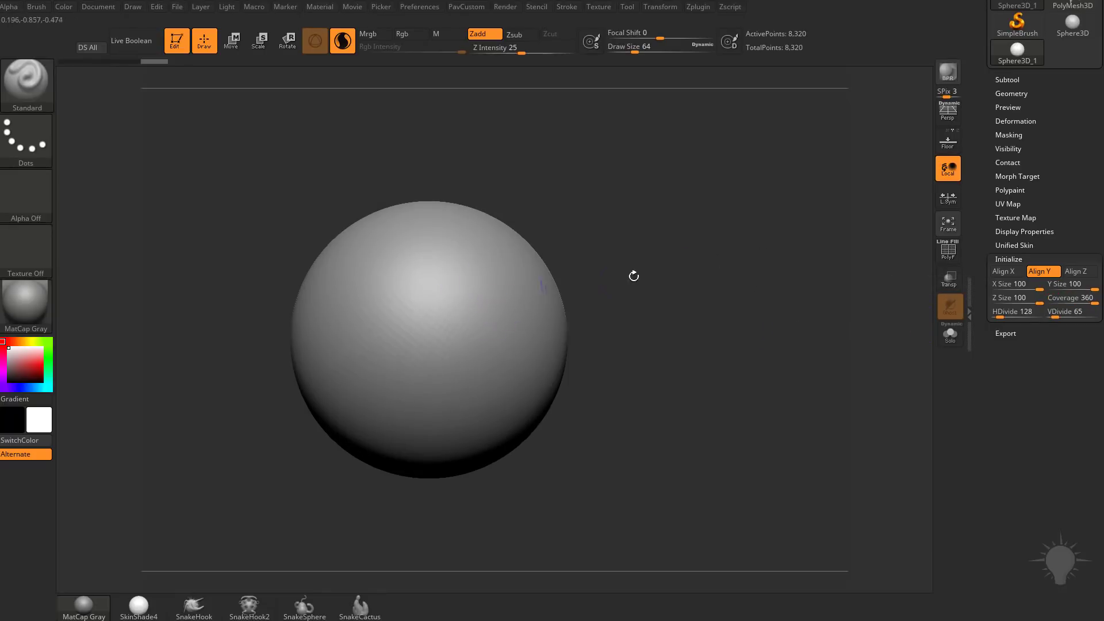
pyautogui.moveTo(978, 96); pyautogui.dragTo(980, 248)
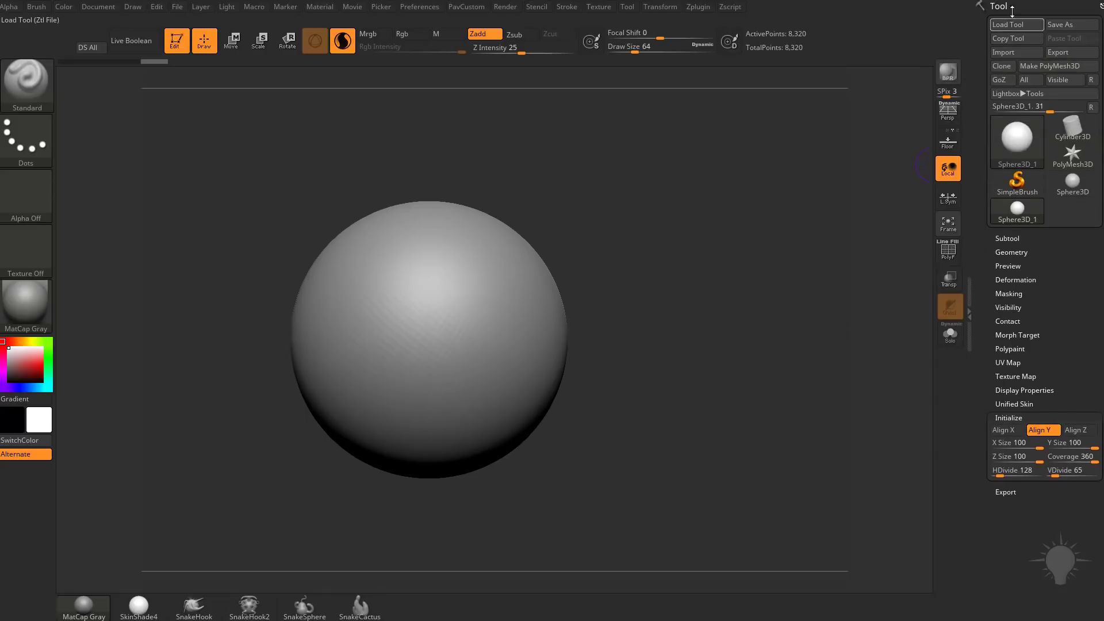
pyautogui.click(1060, 67)
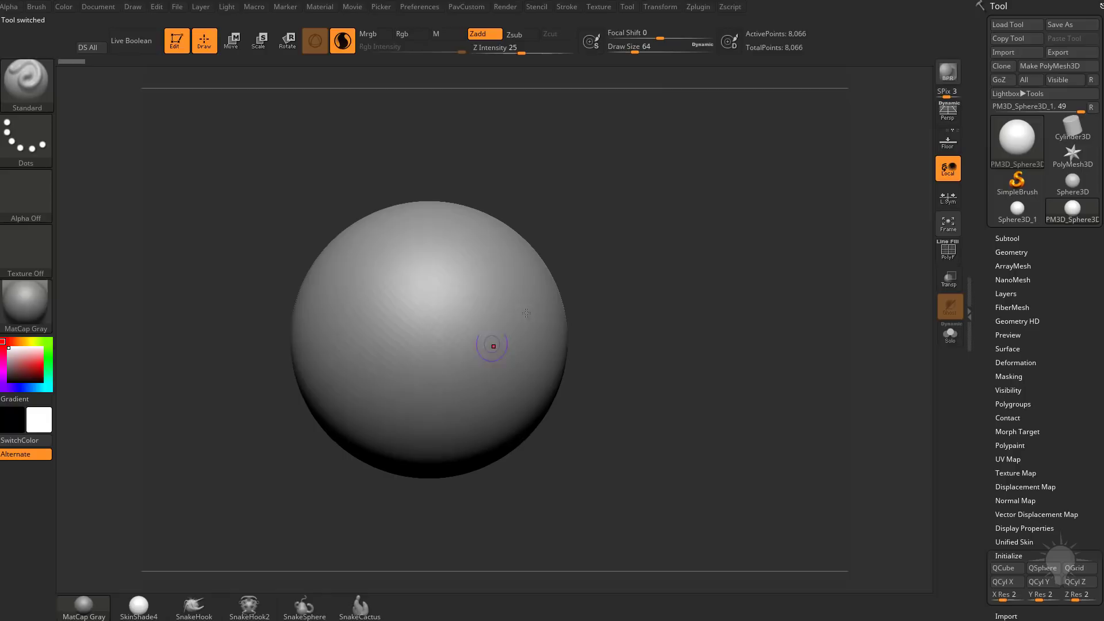
# - Sculpt a spiral on the sphere's front at draw size 112, plus curved ridges beside and below it, with the Standard brush
pyautogui.press('s')
pyautogui.moveTo(435, 295)
pyautogui.mouseDown()
pyautogui.moveTo(399, 324)
pyautogui.moveTo(445, 267)
pyautogui.moveTo(450, 288)
pyautogui.mouseUp()
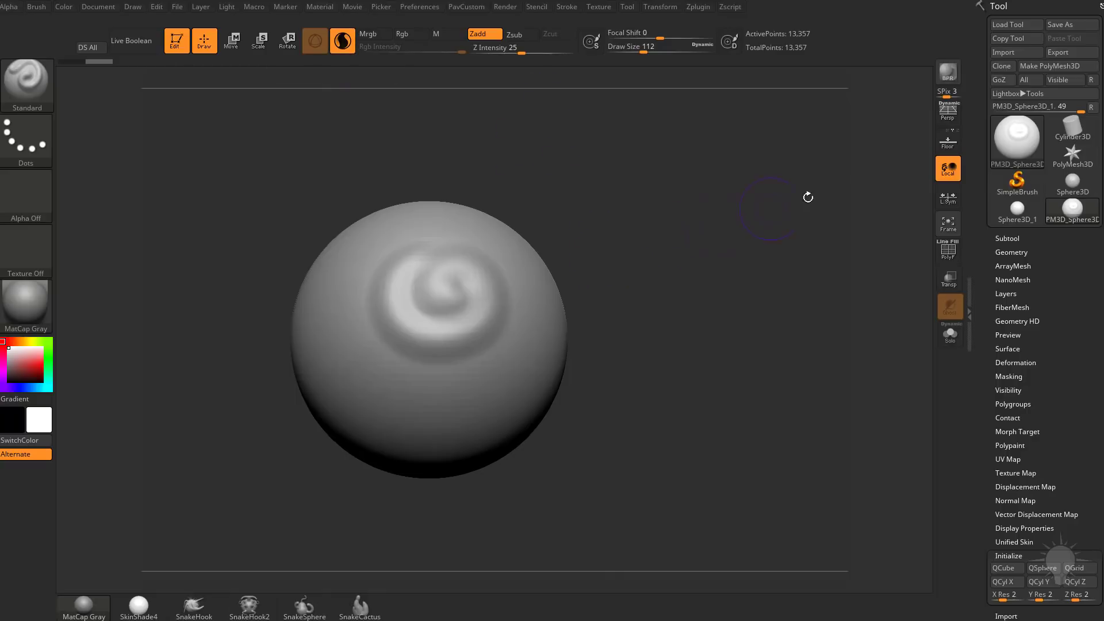
pyautogui.hotkey('ctrl', 'z')
pyautogui.moveTo(347, 287); pyautogui.dragTo(375, 349)
pyautogui.press('s')
pyautogui.moveTo(336, 310)
pyautogui.mouseDown()
pyautogui.moveTo(377, 351)
pyautogui.moveTo(351, 300)
pyautogui.moveTo(380, 352)
pyautogui.moveTo(399, 361)
pyautogui.moveTo(472, 356)
pyautogui.mouseUp()
pyautogui.press('[')
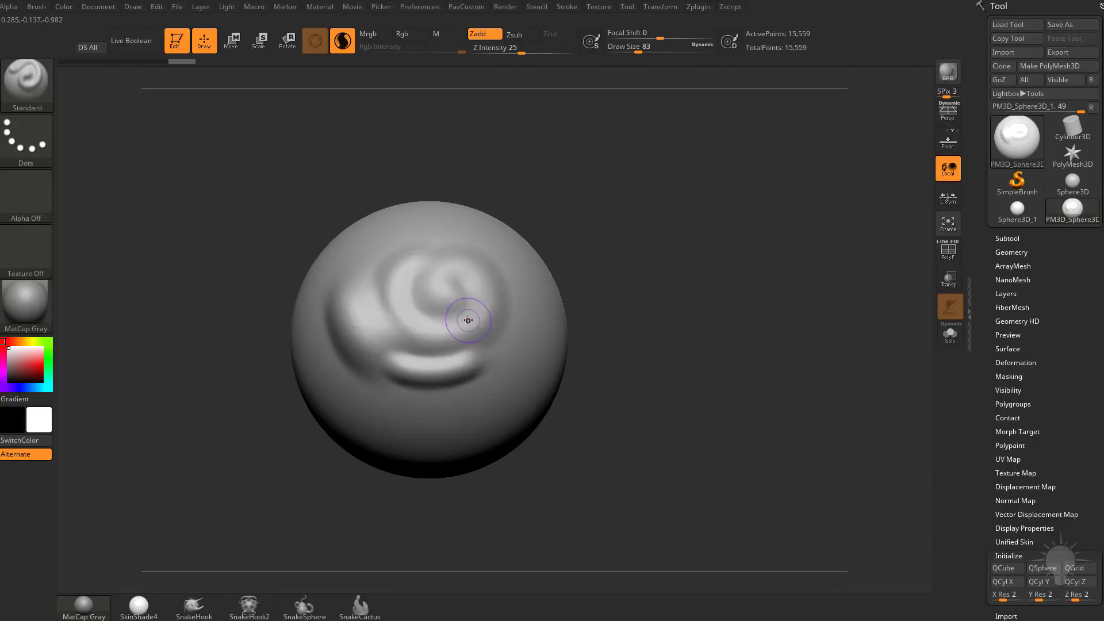
# - Turn off Sculptris Pro mode and sculpt curved ridges around the spiral's outer edge at draw size 83
pyautogui.click(343, 42)
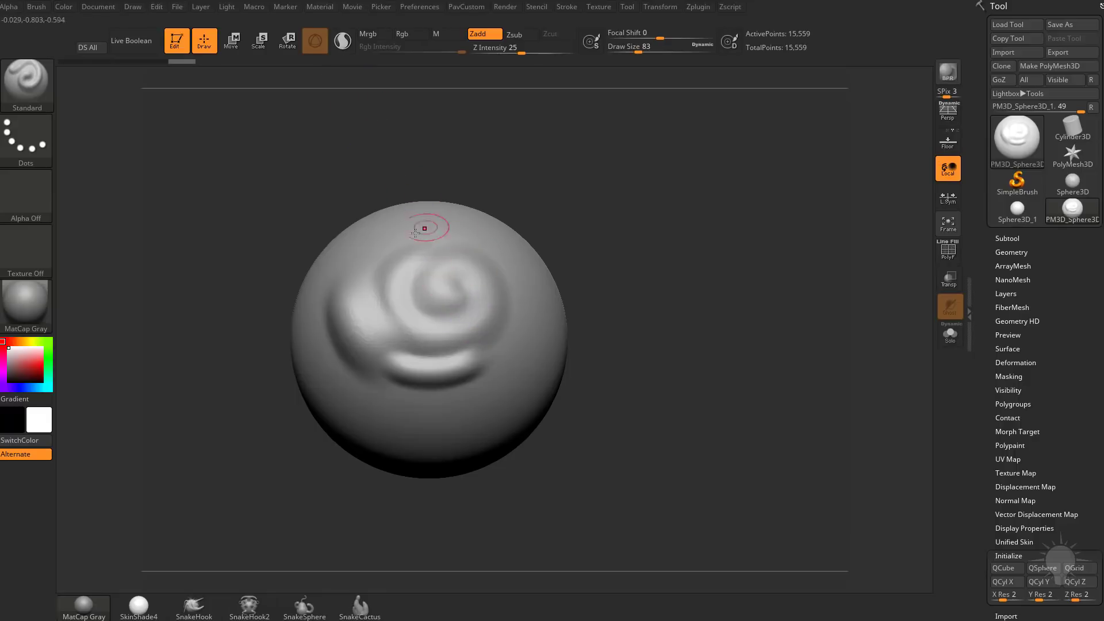
pyautogui.moveTo(406, 237)
pyautogui.mouseDown()
pyautogui.moveTo(436, 235)
pyautogui.moveTo(504, 285)
pyautogui.moveTo(393, 244)
pyautogui.mouseUp()
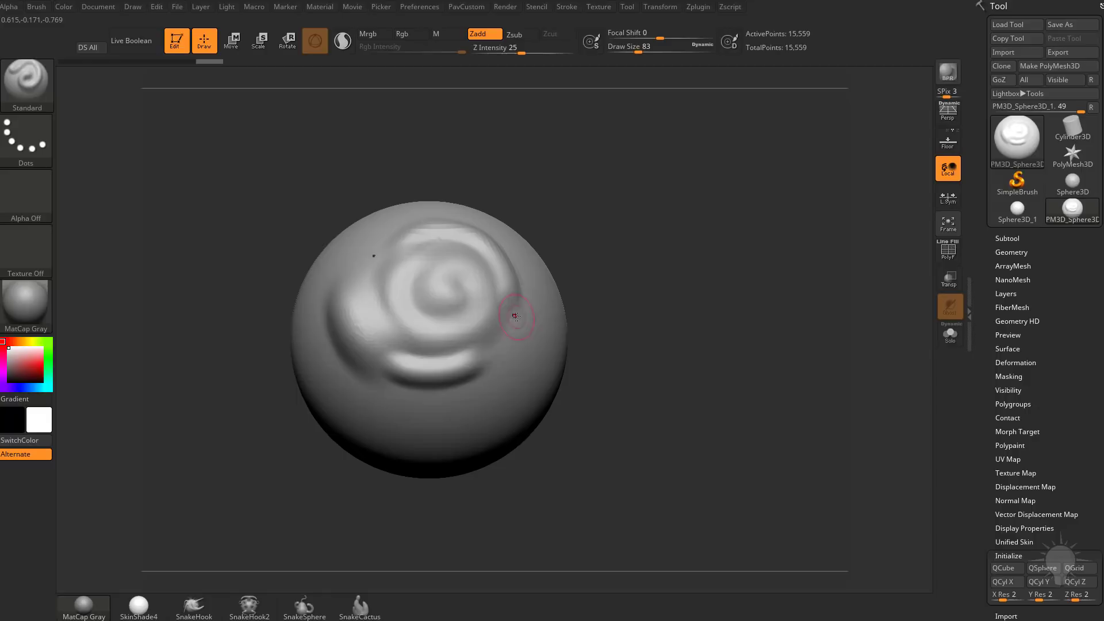
pyautogui.moveTo(515, 318)
pyautogui.mouseDown()
pyautogui.moveTo(417, 375)
pyautogui.moveTo(511, 352)
pyautogui.mouseUp()
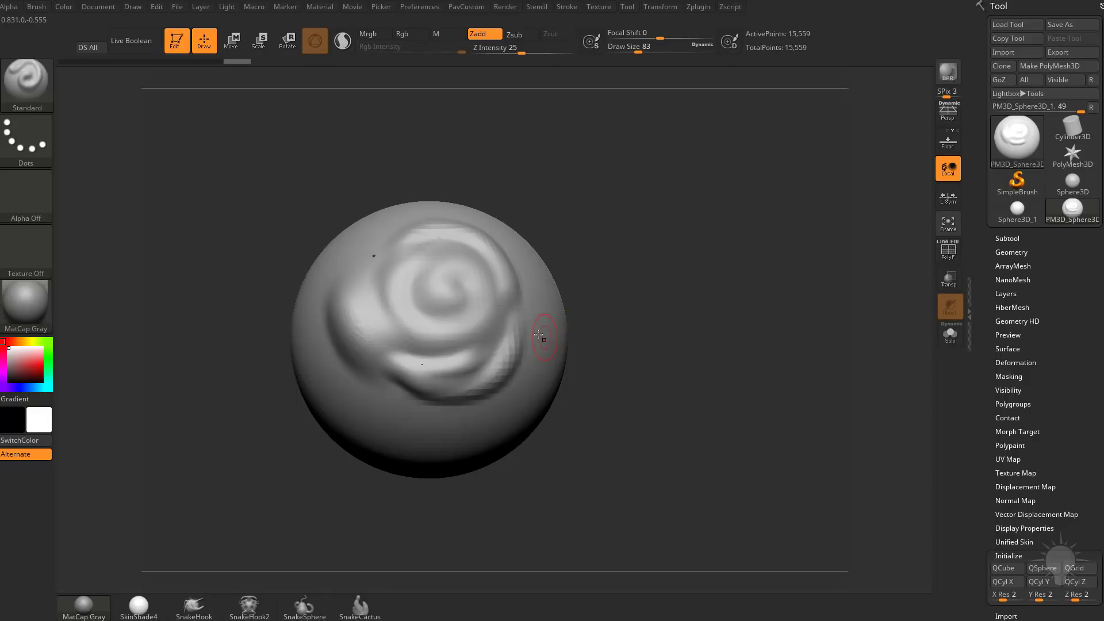
# - Smooth the spiral and re-sculpt finer ridges in its middle at draw size 54 with Sculptris Pro mode on
pyautogui.moveTo(435, 249)
pyautogui.mouseDown()
pyautogui.moveTo(451, 274)
pyautogui.moveTo(506, 260)
pyautogui.mouseUp()
pyautogui.press('shift')
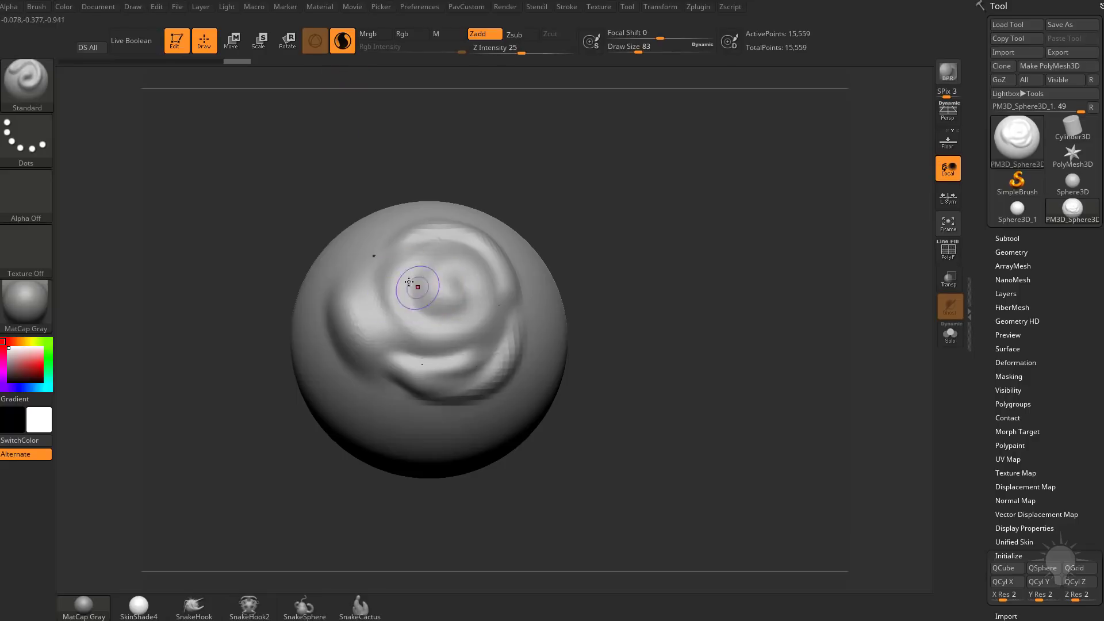
pyautogui.press('s')
pyautogui.moveTo(401, 302)
pyautogui.mouseDown()
pyautogui.moveTo(396, 311)
pyautogui.moveTo(419, 316)
pyautogui.mouseUp()
pyautogui.press('shift')
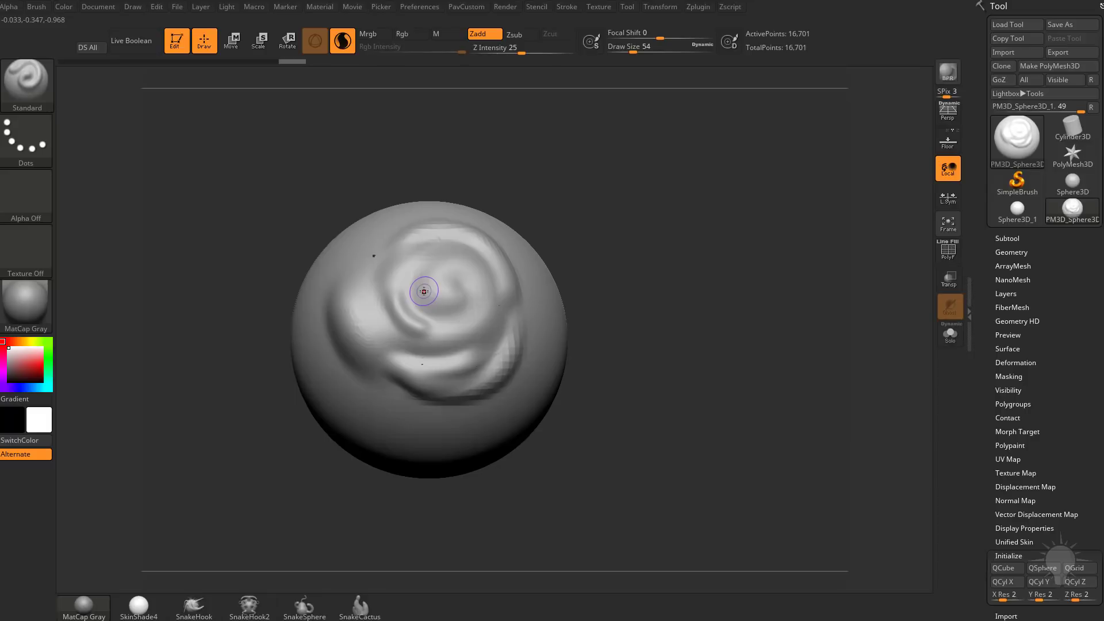
pyautogui.moveTo(424, 291)
pyautogui.mouseDown()
pyautogui.moveTo(428, 304)
pyautogui.moveTo(441, 275)
pyautogui.moveTo(442, 301)
pyautogui.moveTo(425, 311)
pyautogui.mouseUp()
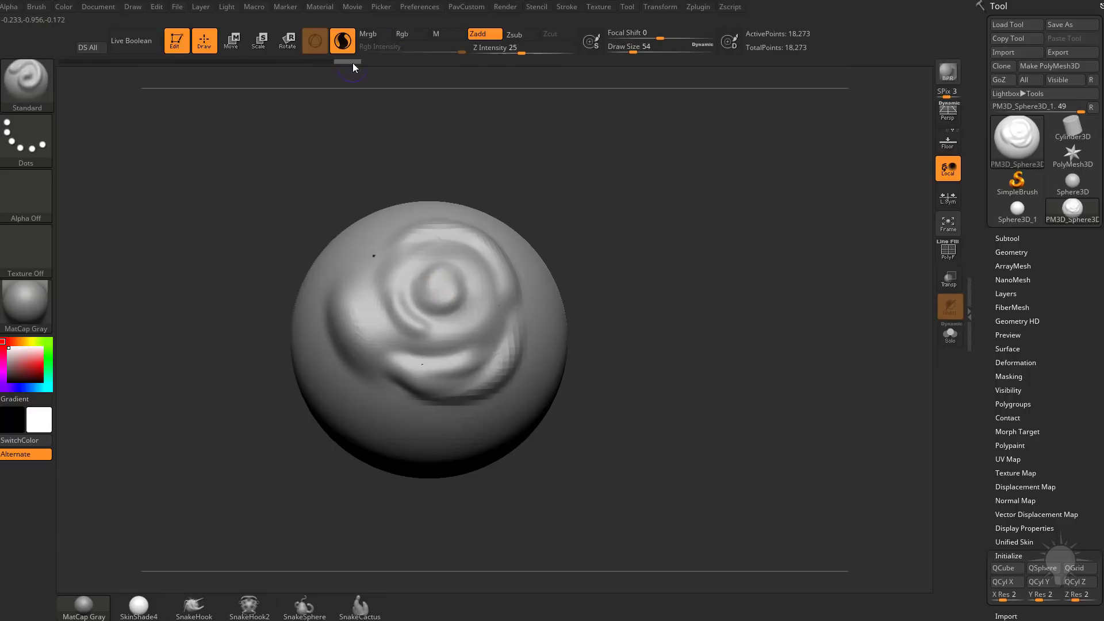
# - Turn Sculptris Pro mode off and back on
pyautogui.click(345, 43)
pyautogui.press('shift')
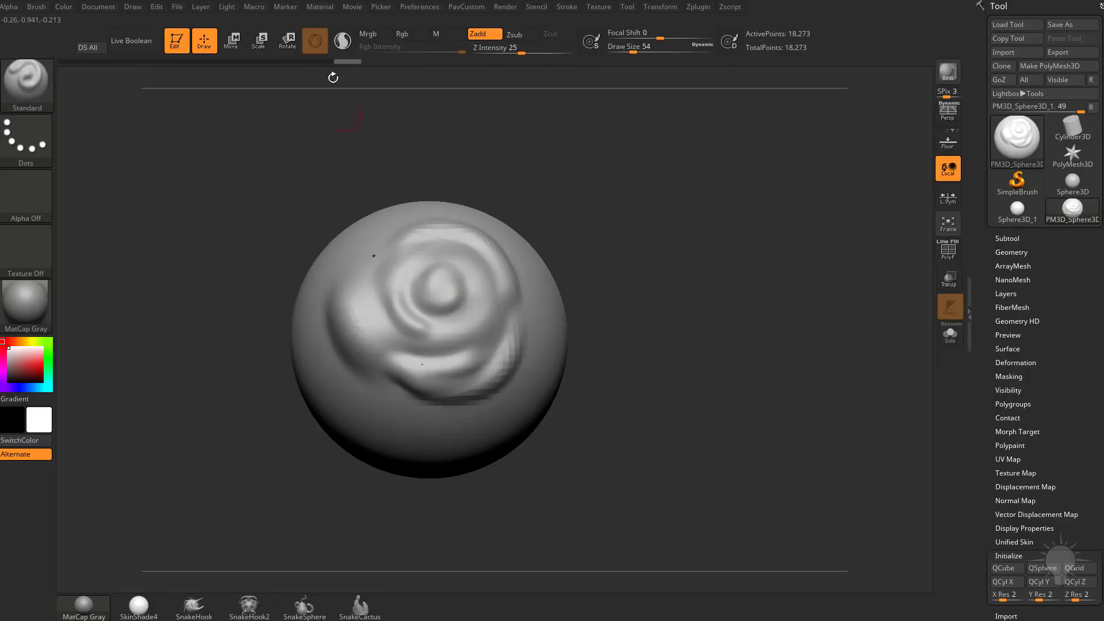
pyautogui.click(343, 40)
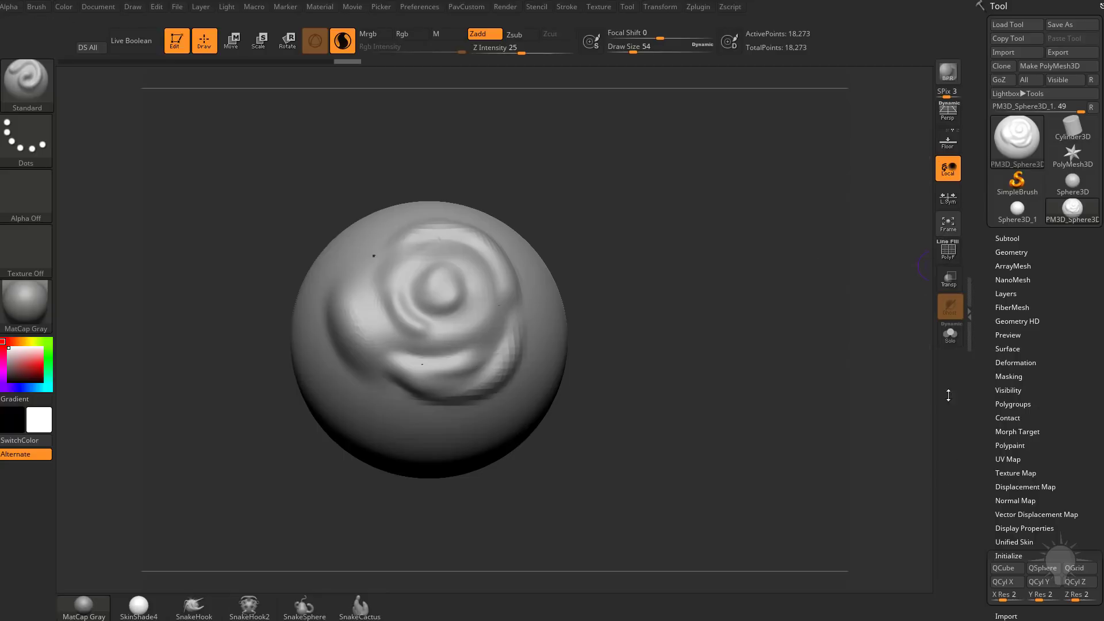
# - Display the polyframe and examine the mesh density of the sculpted area and the untouched side of the sphere
pyautogui.click(949, 258)
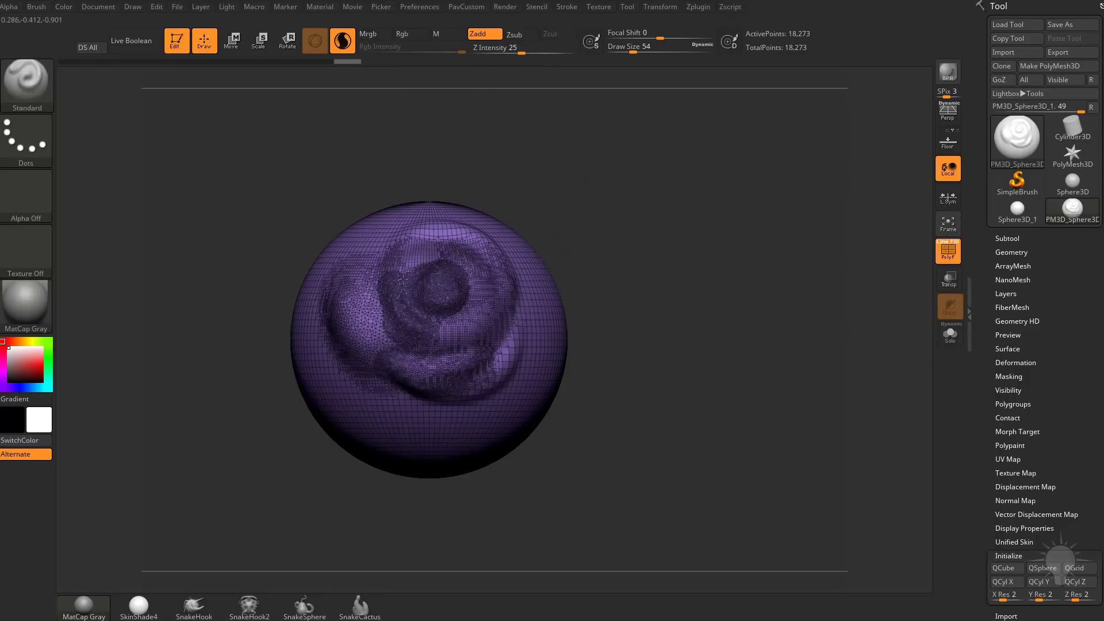
pyautogui.keyDown('alt'); pyautogui.moveTo(648, 259); pyautogui.dragTo(684, 288); pyautogui.keyUp('alt')
pyautogui.moveTo(685, 287); pyautogui.dragTo(656, 293)
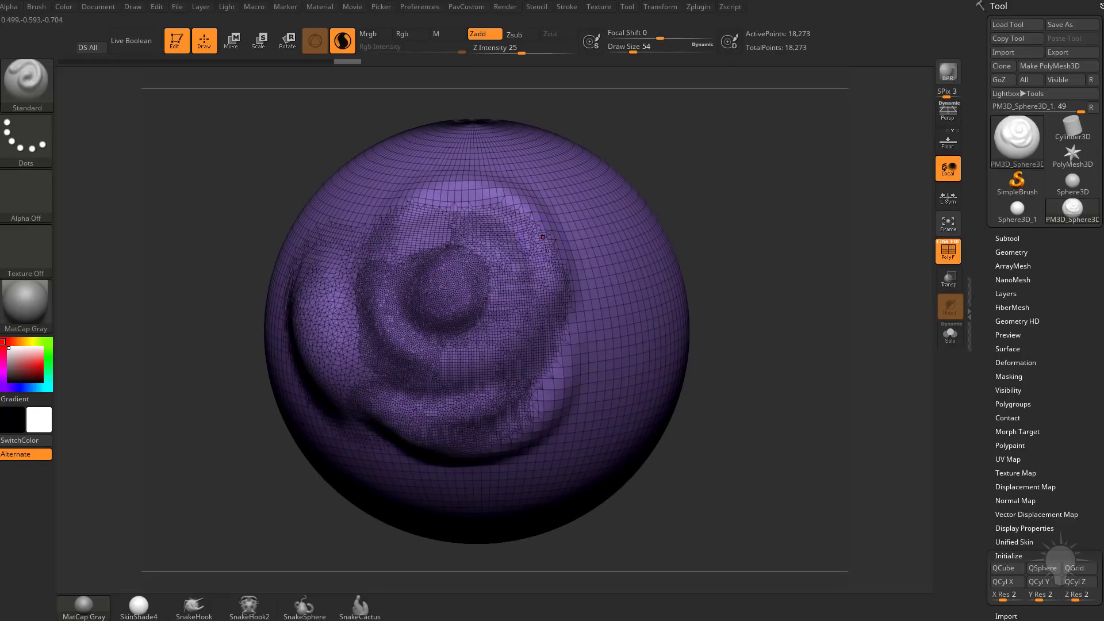
pyautogui.moveTo(739, 248); pyautogui.dragTo(519, 240)
pyautogui.keyDown('alt'); pyautogui.moveTo(784, 238); pyautogui.dragTo(719, 220); pyautogui.keyUp('alt')
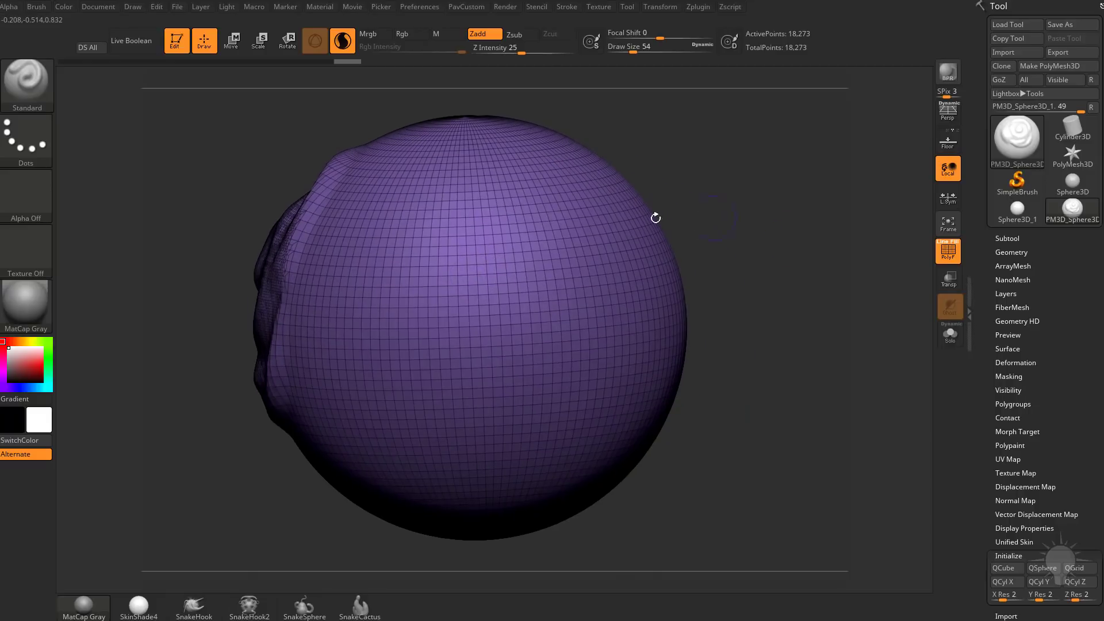
# - Turn off Sculptris Pro mode and sculpt a curved stroke on the sphere's untouched side at draw size 59
pyautogui.click(351, 47)
pyautogui.press('s')
pyautogui.moveTo(417, 246)
pyautogui.mouseDown()
pyautogui.moveTo(387, 299)
pyautogui.moveTo(432, 219)
pyautogui.moveTo(400, 245)
pyautogui.moveTo(392, 296)
pyautogui.moveTo(427, 250)
pyautogui.moveTo(416, 318)
pyautogui.mouseUp()
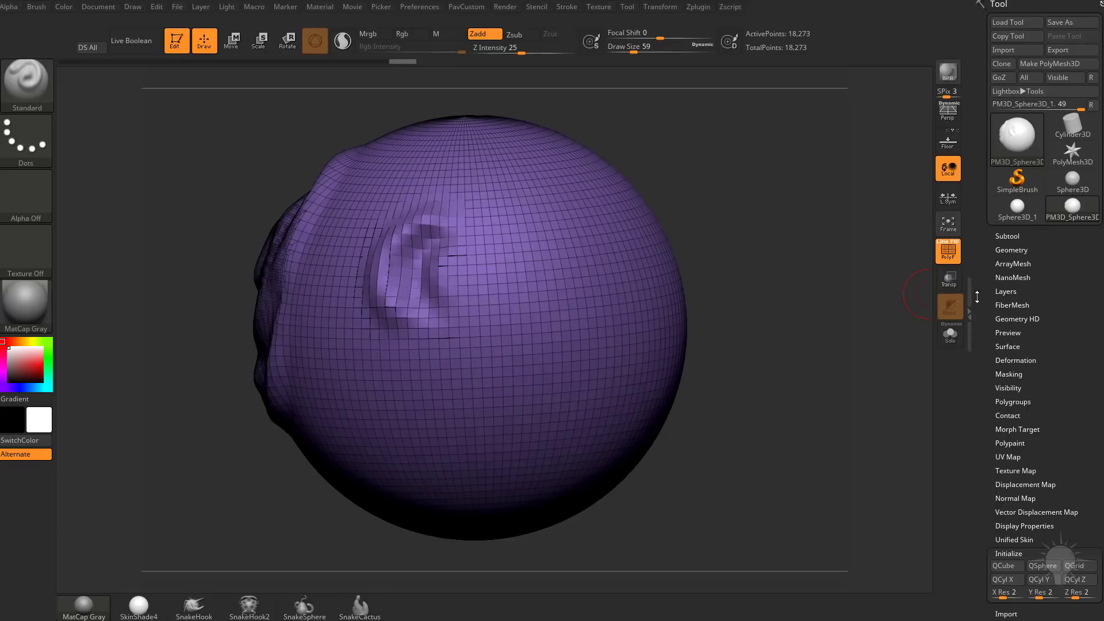
# - Expand the Geometry settings, hide the polyframe and sculpt another stroke beside the first at draw size 54
pyautogui.click(1011, 251)
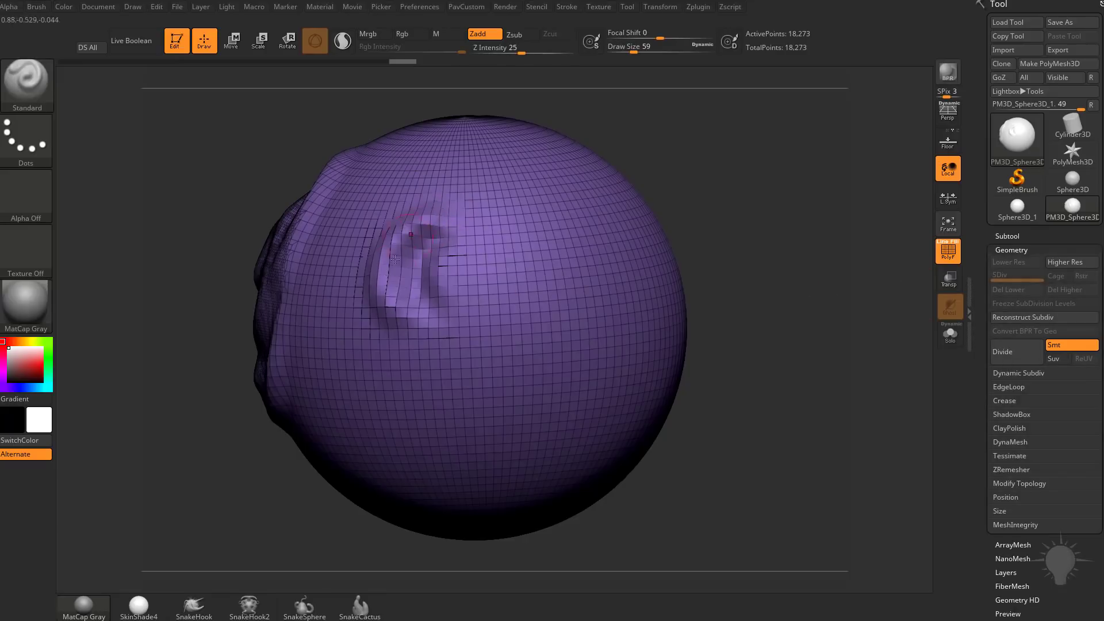
pyautogui.click(940, 254)
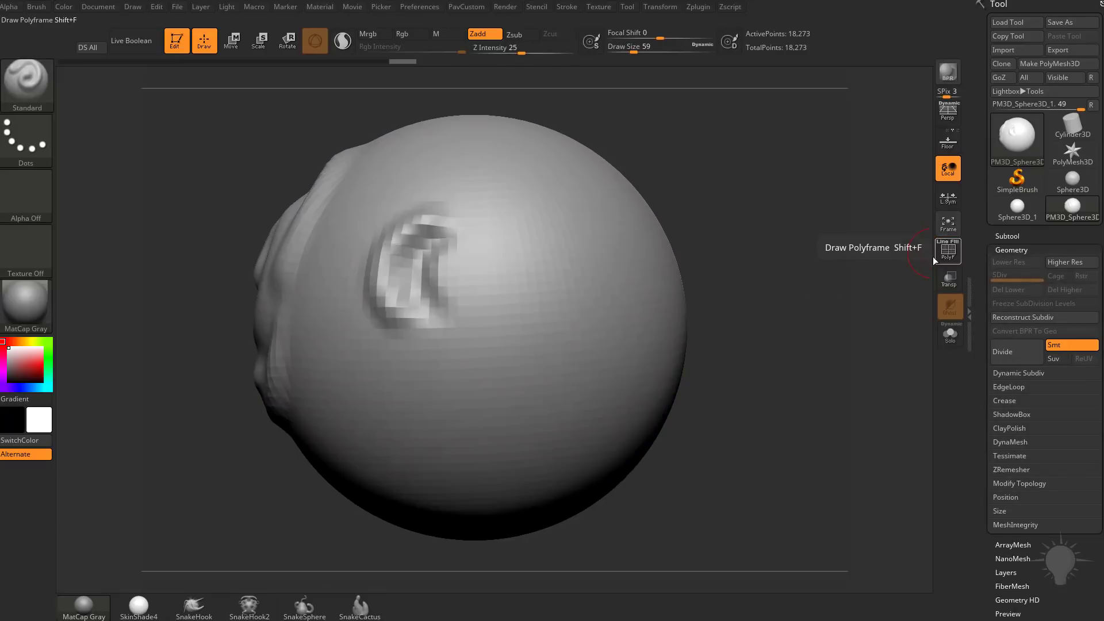
pyautogui.keyDown('alt'); pyautogui.moveTo(772, 253); pyautogui.dragTo(789, 251); pyautogui.keyUp('alt')
pyautogui.moveTo(789, 251); pyautogui.dragTo(828, 252)
pyautogui.press('s')
pyautogui.moveTo(410, 258)
pyautogui.mouseDown()
pyautogui.moveTo(384, 291)
pyautogui.moveTo(433, 237)
pyautogui.moveTo(472, 281)
pyautogui.mouseUp()
pyautogui.press('s')
pyautogui.press('s')
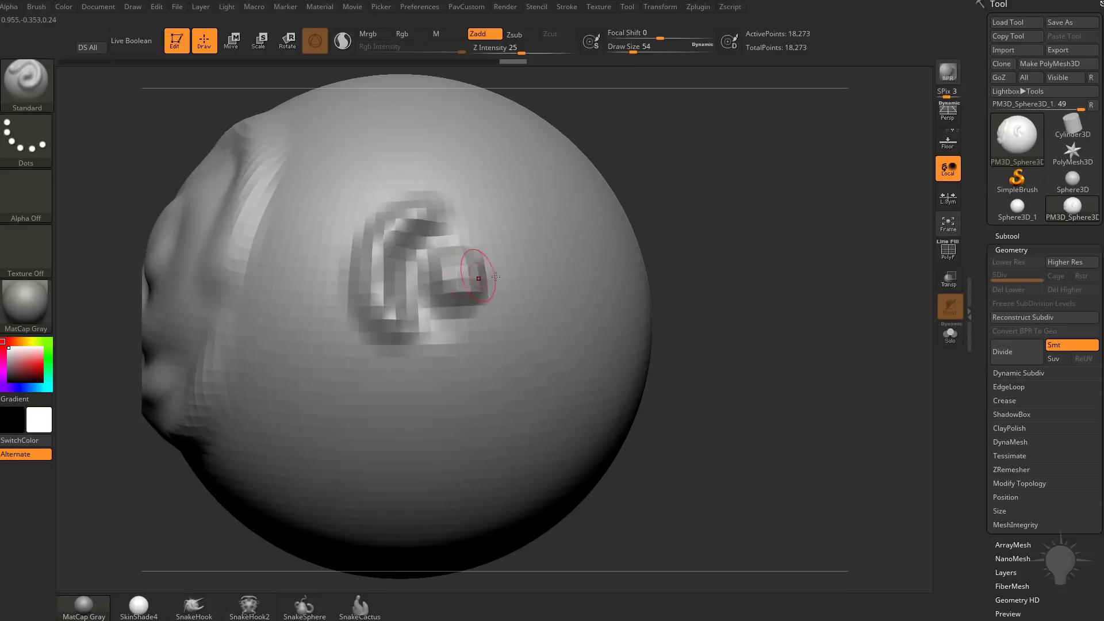
# - Divide the mesh repeatedly up to subdivision level 4, sculpting a short ridge beside the existing strokes at each intermediate level
pyautogui.click(1012, 355)
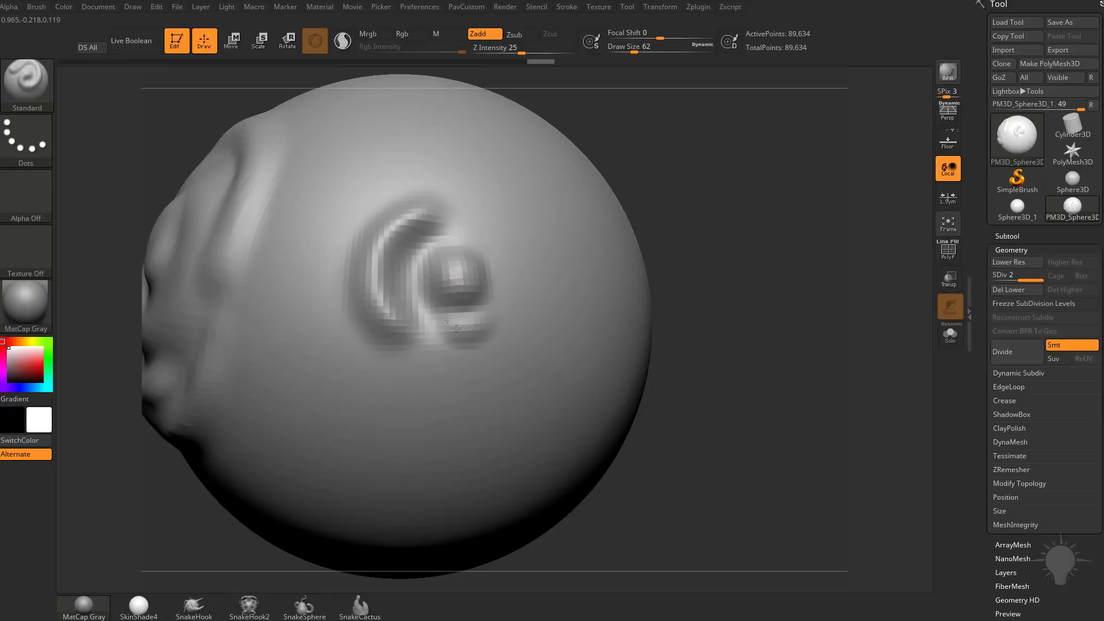
pyautogui.moveTo(493, 338)
pyautogui.mouseDown()
pyautogui.moveTo(504, 249)
pyautogui.moveTo(522, 309)
pyautogui.moveTo(559, 317)
pyautogui.mouseUp()
pyautogui.click(1006, 359)
pyautogui.press('s')
pyautogui.click(523, 279)
pyautogui.click(1006, 357)
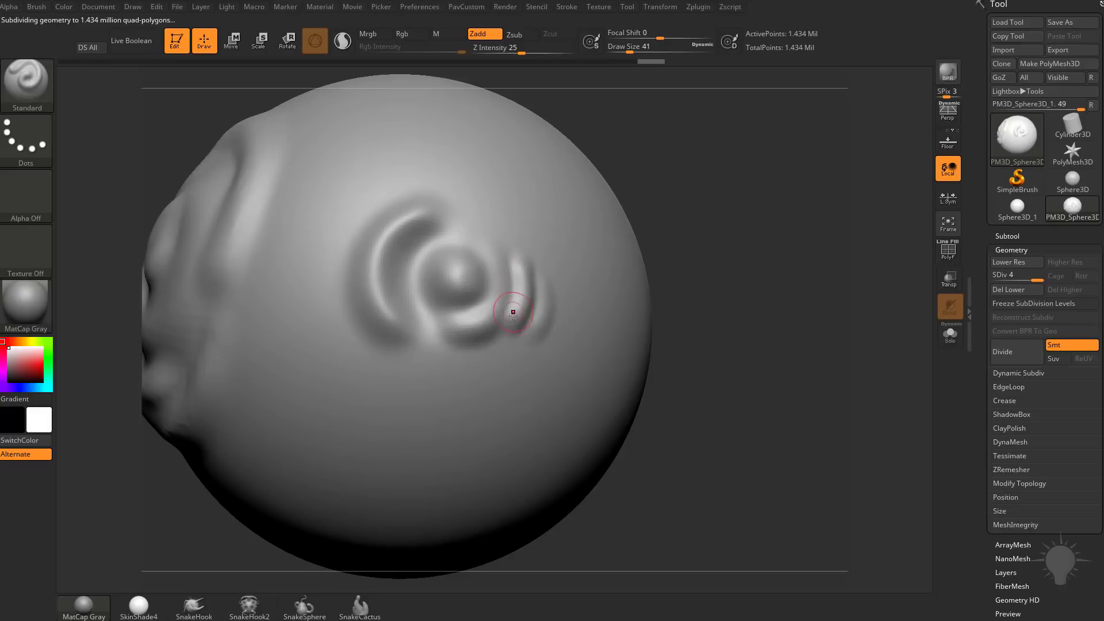
# - Sculpt fine wavy lines below the central bump at draw size 9
pyautogui.press('s')
pyautogui.click(508, 316)
pyautogui.moveTo(452, 355)
pyautogui.mouseDown()
pyautogui.moveTo(501, 348)
pyautogui.moveTo(446, 385)
pyautogui.moveTo(379, 362)
pyautogui.moveTo(432, 398)
pyautogui.mouseUp()
pyautogui.press('s')
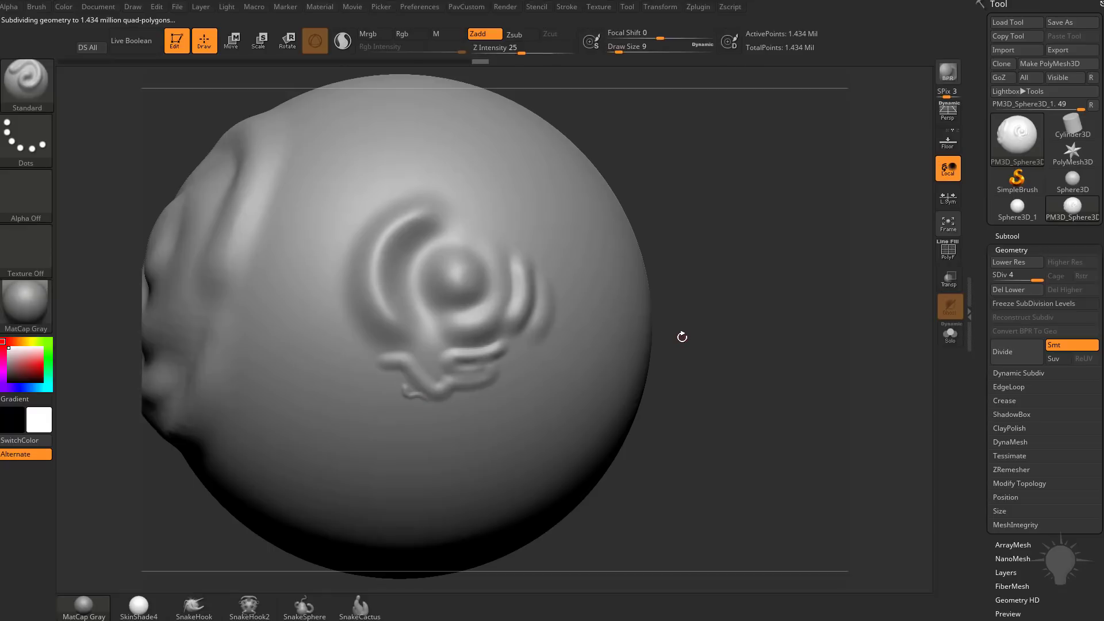
# - Sculpt a small bump above the pattern and a hooked ridge around its outer edge at draw size 39
pyautogui.press('s')
pyautogui.click(493, 253)
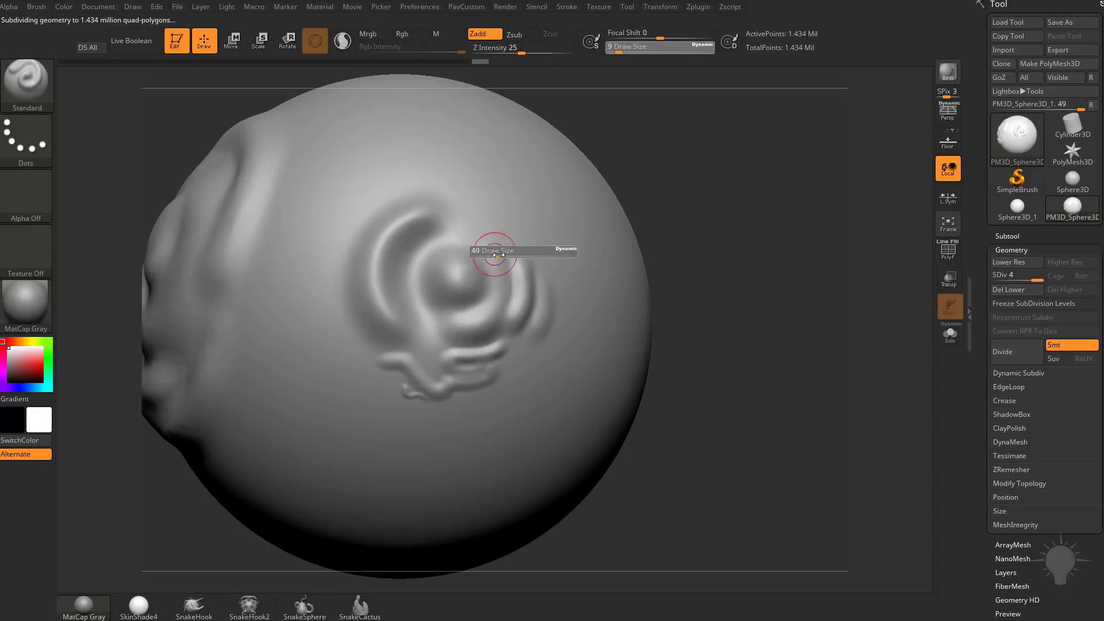
pyautogui.moveTo(481, 221); pyautogui.dragTo(482, 215)
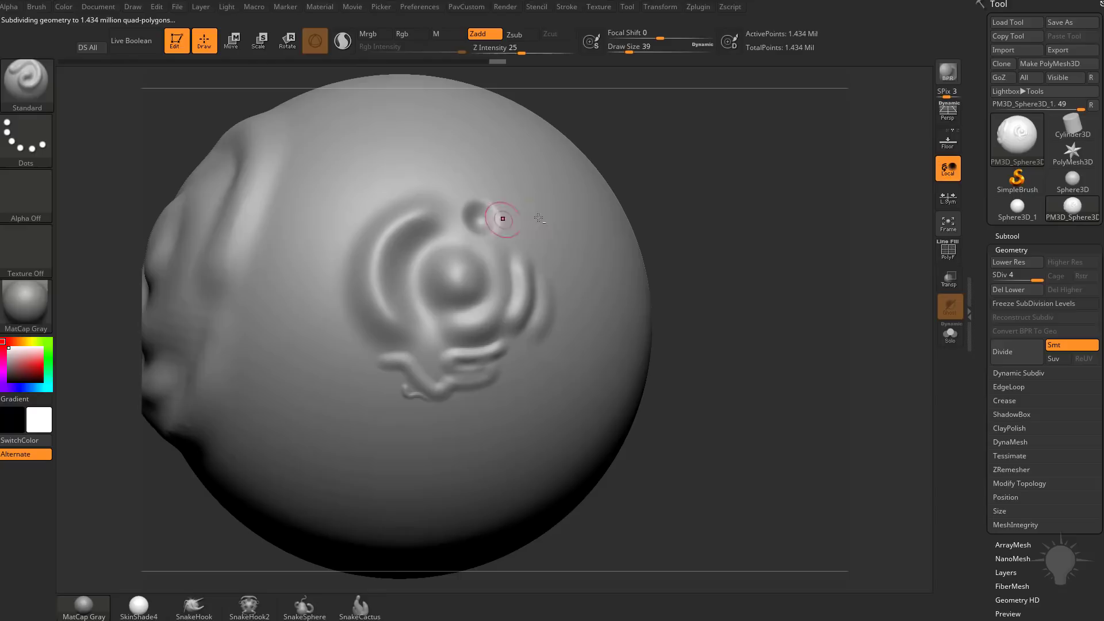
pyautogui.moveTo(550, 261)
pyautogui.mouseDown()
pyautogui.moveTo(521, 235)
pyautogui.moveTo(551, 267)
pyautogui.moveTo(504, 240)
pyautogui.mouseUp()
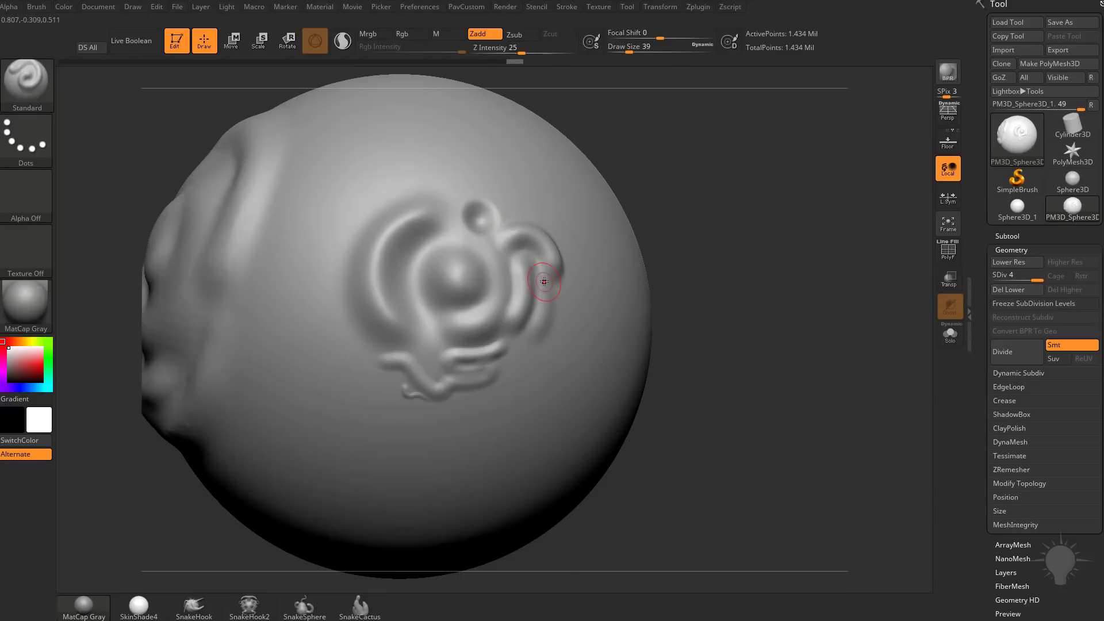
# - Sculpt a long arc around the pattern and a lumpy ridge on its opposite side at draw size 39
pyautogui.click(566, 7)
pyautogui.click(596, 195)
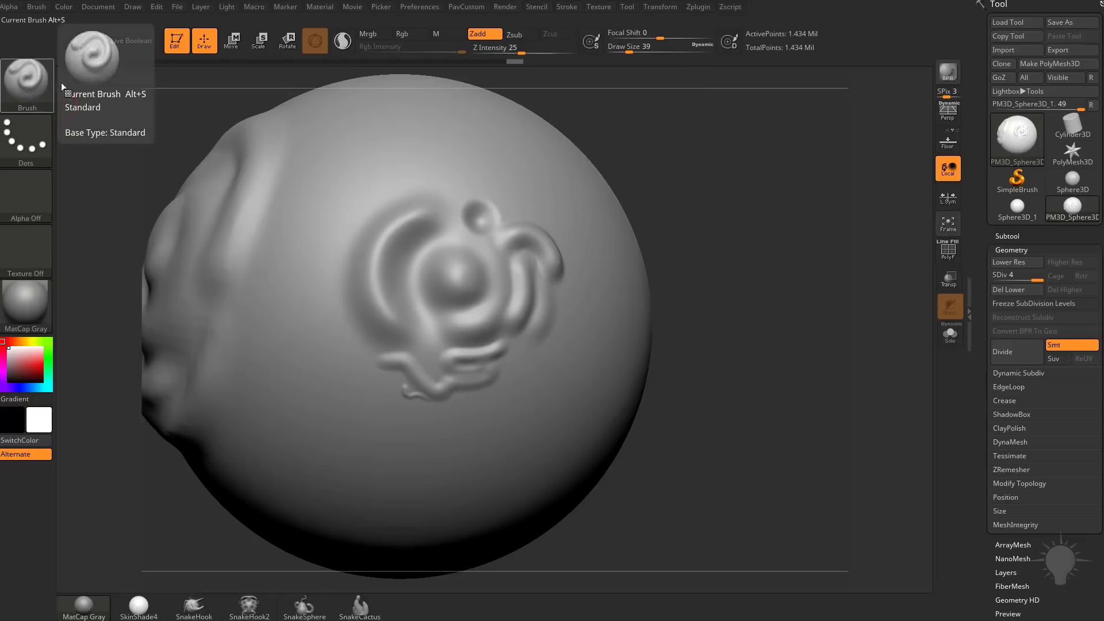
pyautogui.click(569, 7)
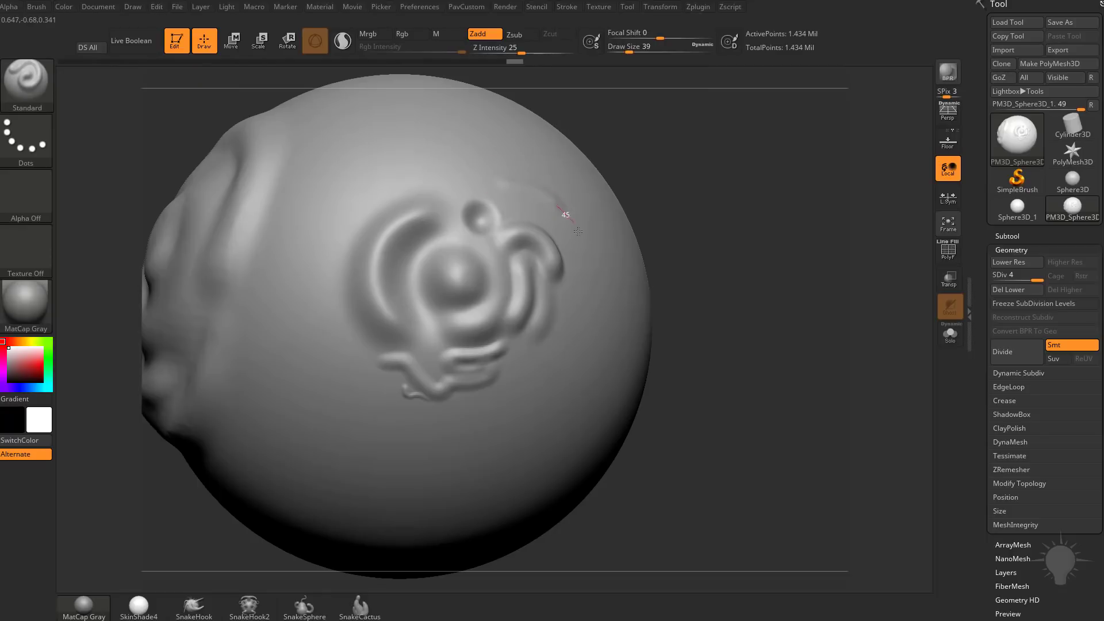
pyautogui.moveTo(578, 231)
pyautogui.mouseDown()
pyautogui.moveTo(578, 287)
pyautogui.moveTo(557, 345)
pyautogui.moveTo(505, 406)
pyautogui.moveTo(367, 461)
pyautogui.mouseUp()
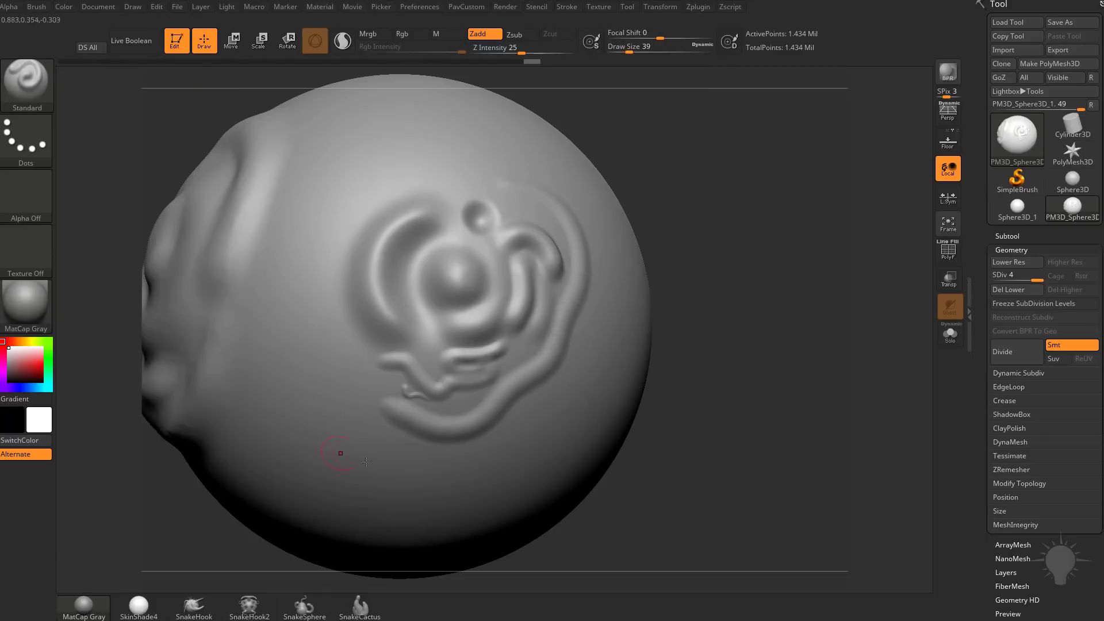
pyautogui.click(568, 7)
pyautogui.moveTo(308, 299)
pyautogui.mouseDown()
pyautogui.moveTo(305, 368)
pyautogui.moveTo(379, 357)
pyautogui.mouseUp()
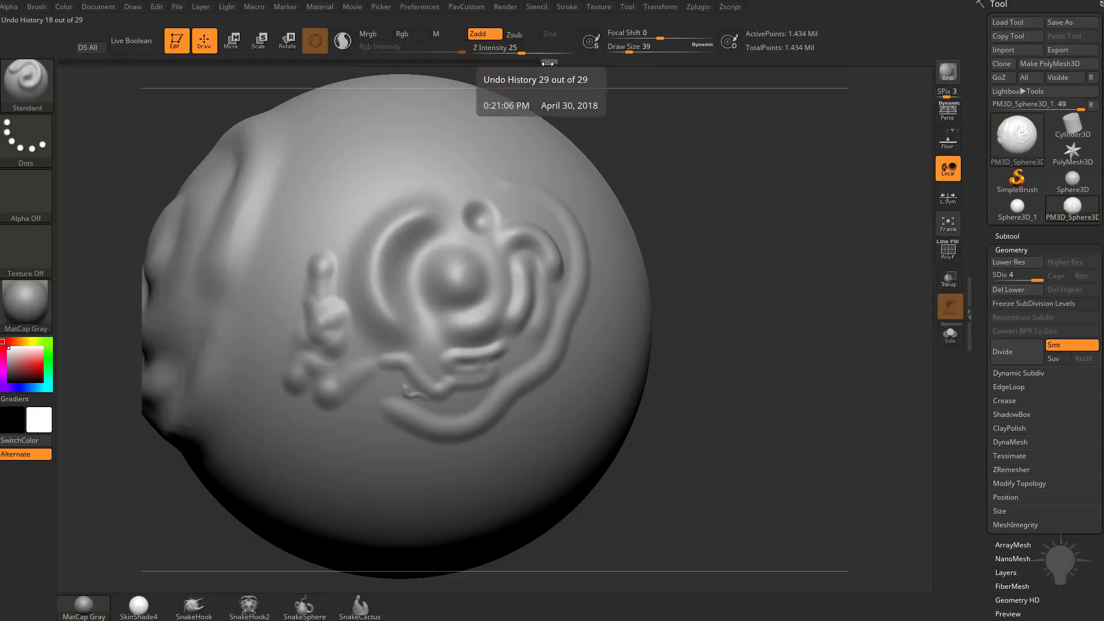
# - Step back through the undo history to the undivided mesh before any strokes on this side of the sphere
pyautogui.hotkey('ctrl', 'z')
pyautogui.hotkey('ctrl', 'z')
pyautogui.hotkey('ctrl', 'z')
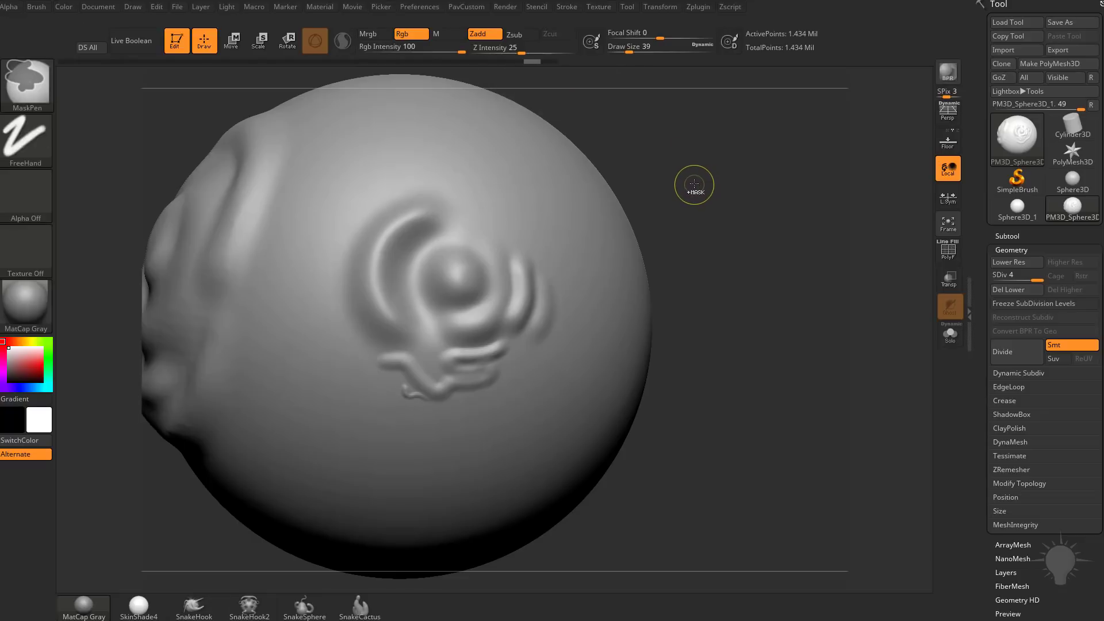
pyautogui.moveTo(461, 60); pyautogui.dragTo(233, 62)
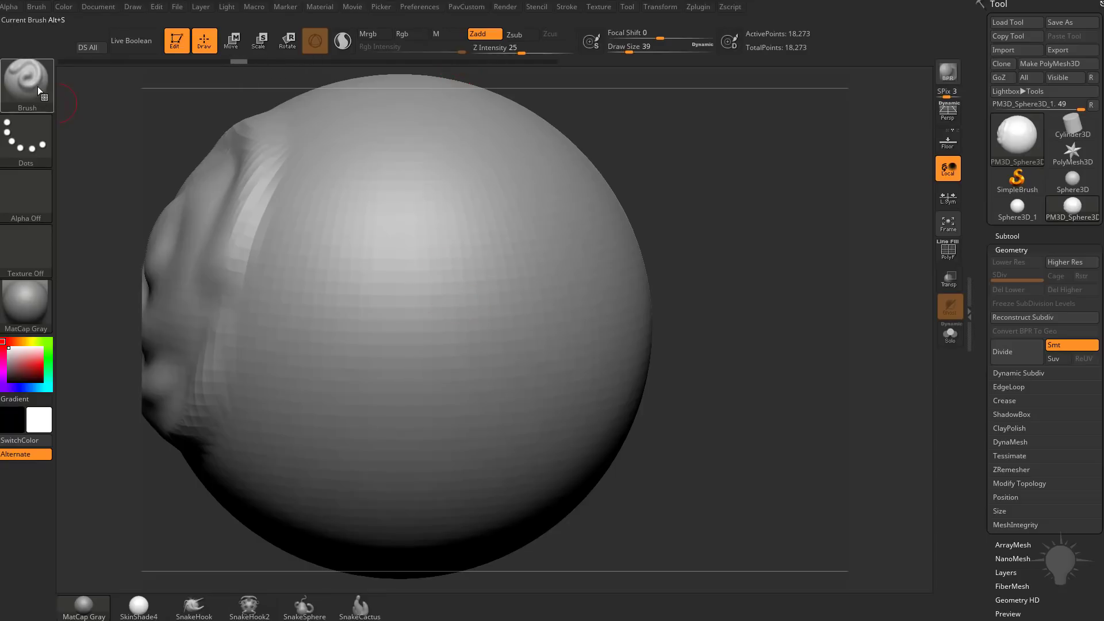
# - Turn on Sculptris Pro mode and set the draw size to 25
pyautogui.click(343, 42)
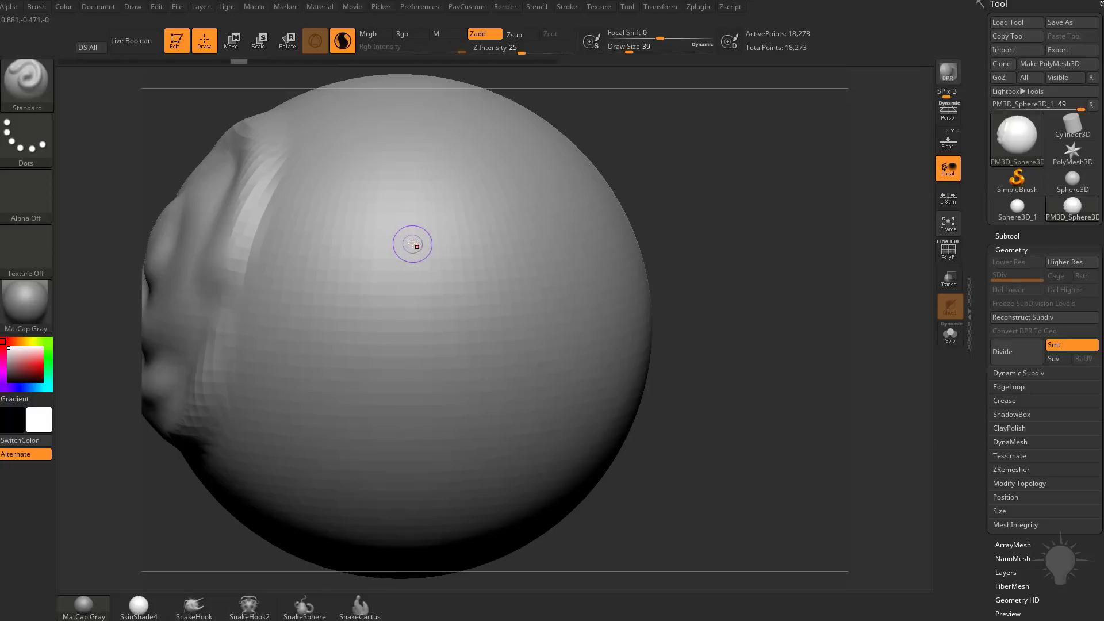
pyautogui.press('s')
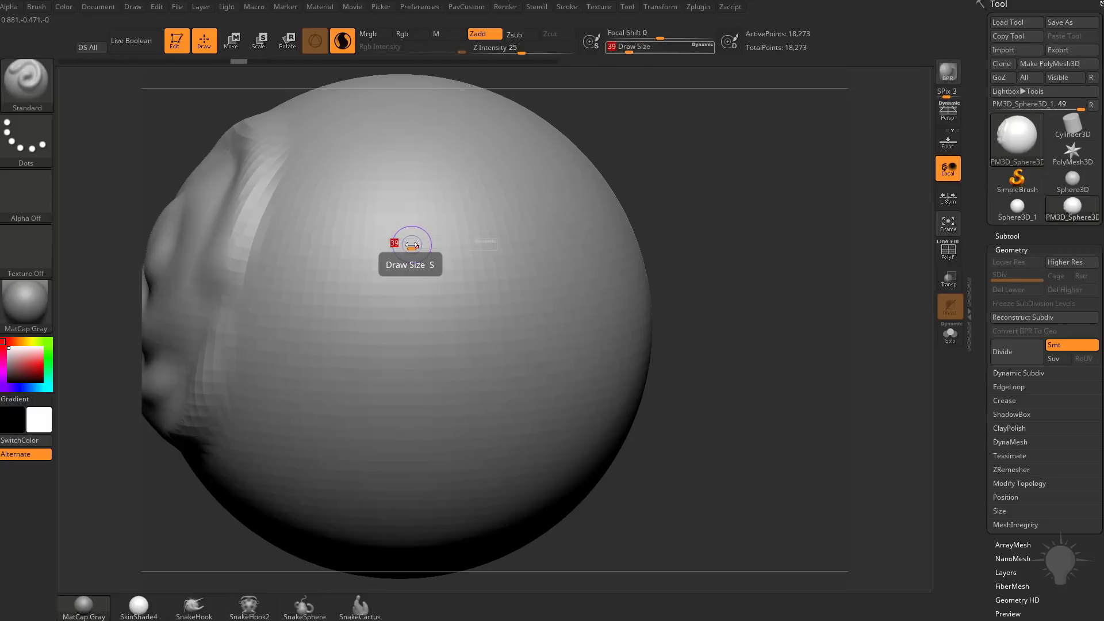
pyautogui.moveTo(412, 247); pyautogui.dragTo(420, 249)
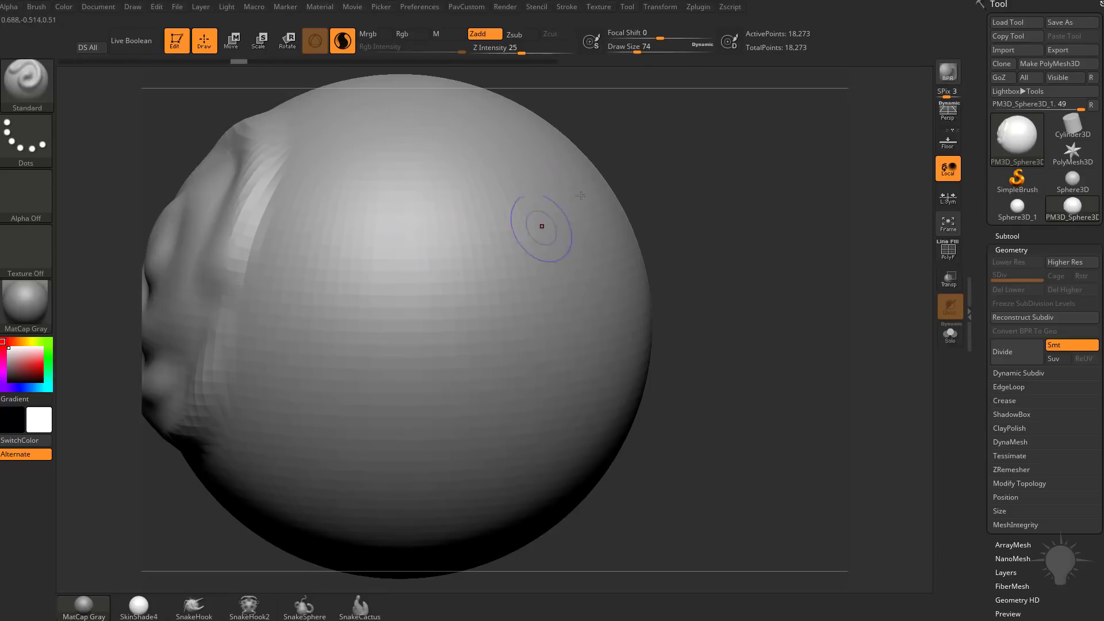
pyautogui.moveTo(636, 51)
pyautogui.mouseDown()
pyautogui.moveTo(651, 51)
pyautogui.moveTo(637, 52)
pyautogui.mouseUp()
pyautogui.rightClick(462, 280)
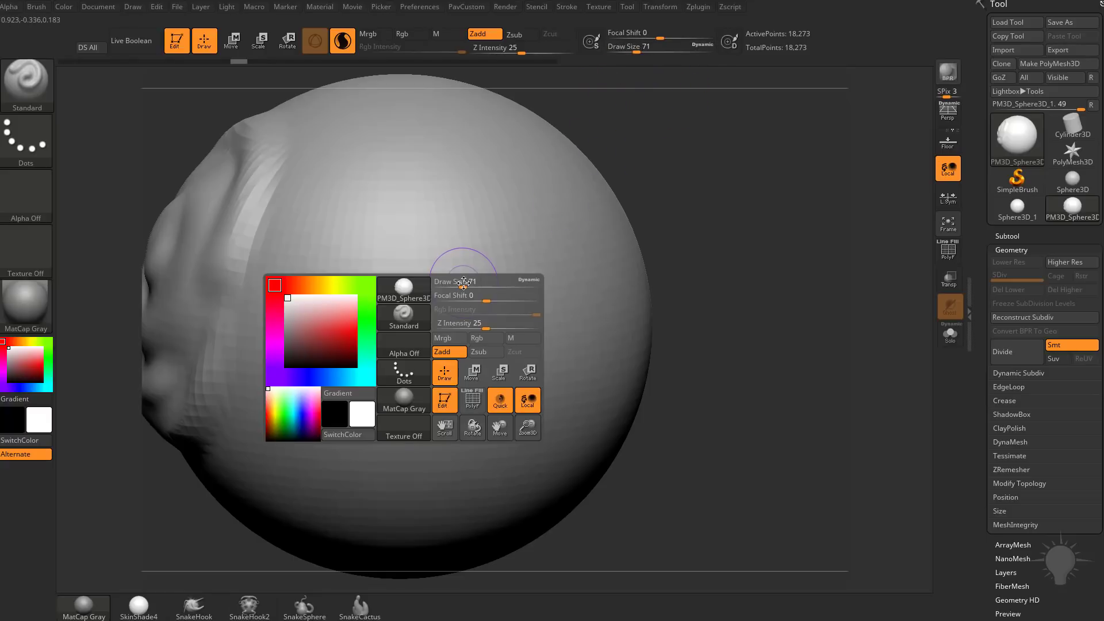
pyautogui.moveTo(461, 282); pyautogui.dragTo(403, 269)
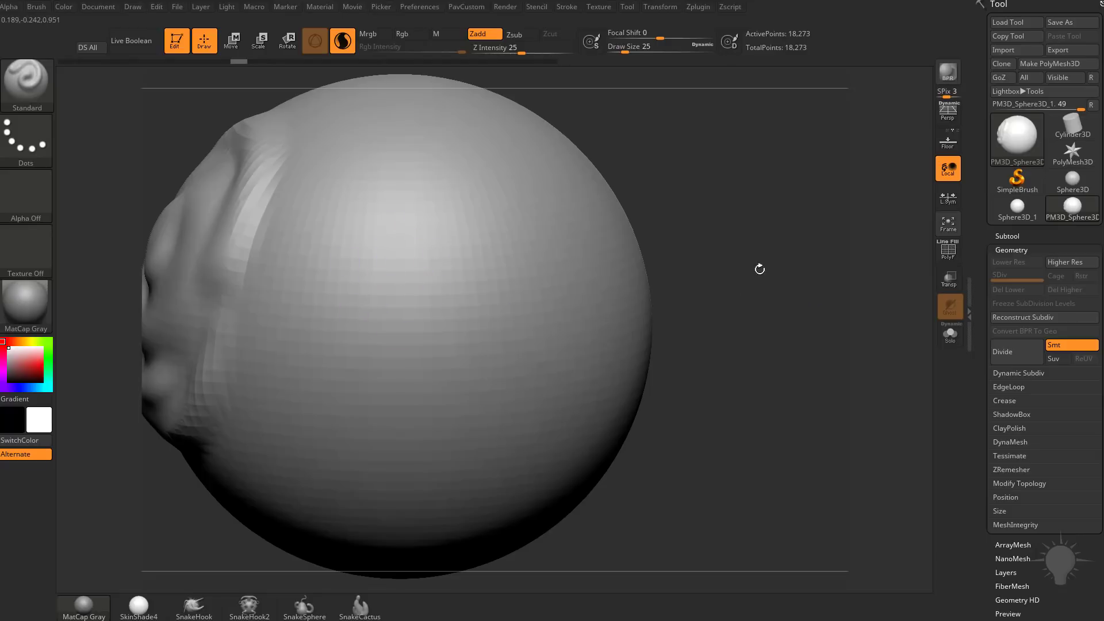
# - Display the polyframe and sculpt a hook-shaped ridge on the sphere's smooth side at draw size 25
pyautogui.click(949, 260)
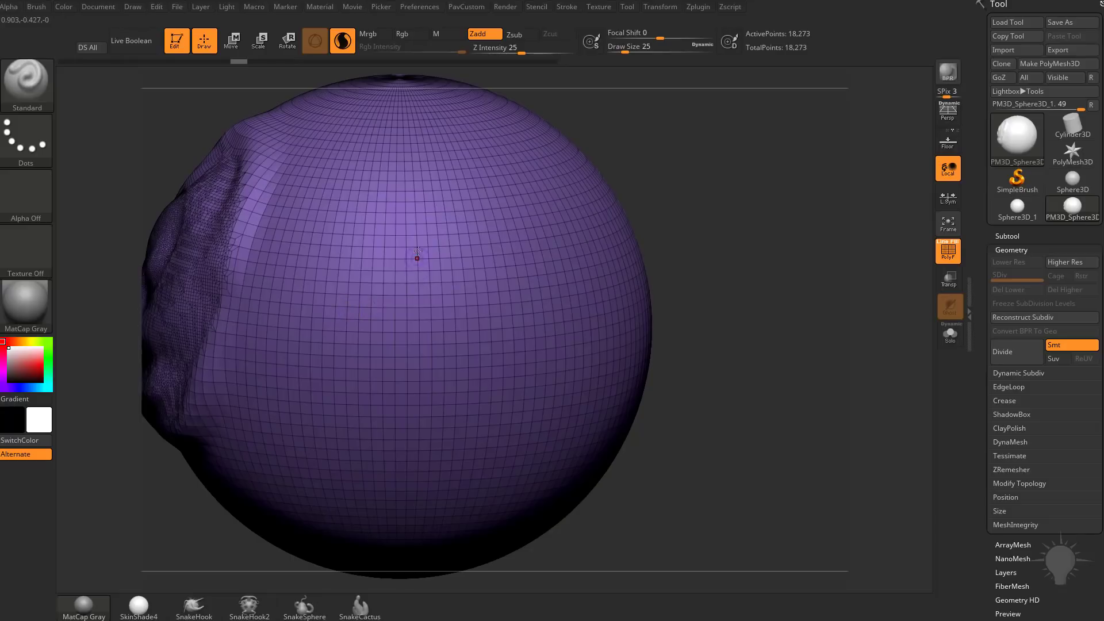
pyautogui.moveTo(417, 253)
pyautogui.mouseDown()
pyautogui.moveTo(409, 280)
pyautogui.moveTo(353, 328)
pyautogui.moveTo(392, 350)
pyautogui.moveTo(434, 326)
pyautogui.mouseUp()
pyautogui.keyDown('alt'); pyautogui.moveTo(726, 288); pyautogui.dragTo(752, 385); pyautogui.keyUp('alt')
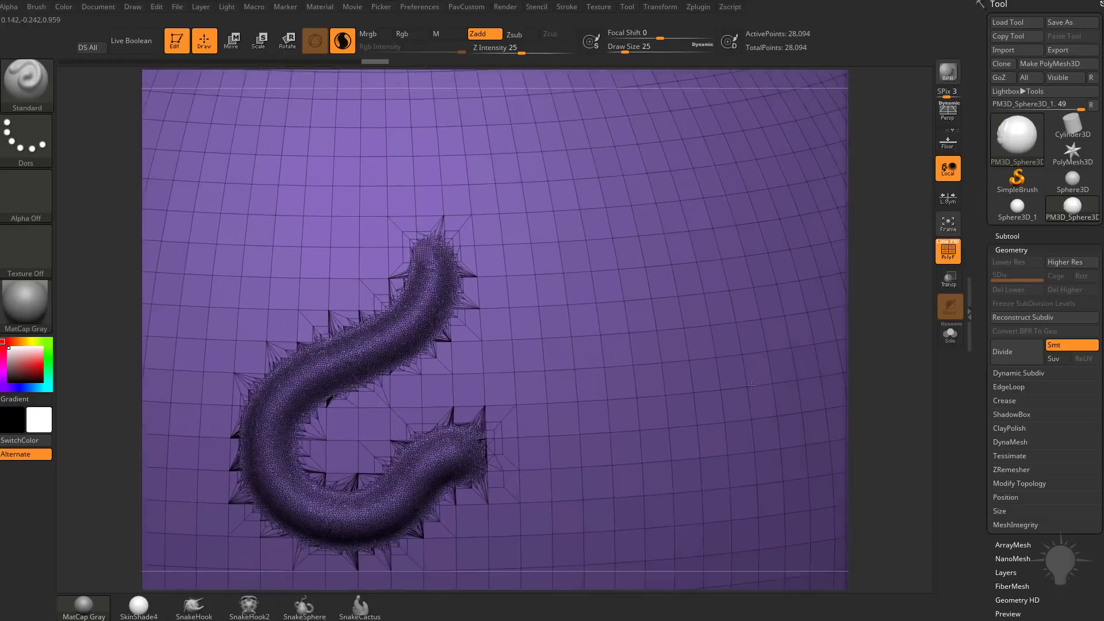
pyautogui.moveTo(870, 276); pyautogui.dragTo(481, 321)
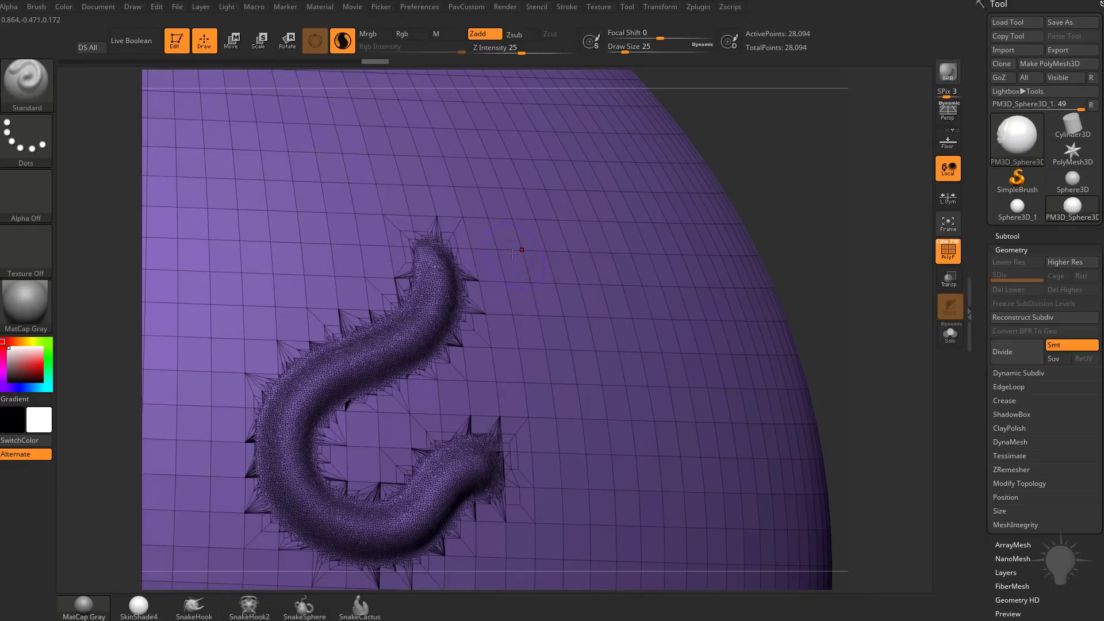
# - Sculpt a zigzag ridge beside the hook-shaped one at a closer zoom level and hide the polyframe
pyautogui.moveTo(512, 254)
pyautogui.mouseDown()
pyautogui.moveTo(489, 241)
pyautogui.moveTo(558, 276)
pyautogui.moveTo(584, 340)
pyautogui.moveTo(525, 376)
pyautogui.moveTo(587, 374)
pyautogui.moveTo(543, 437)
pyautogui.moveTo(601, 454)
pyautogui.mouseUp()
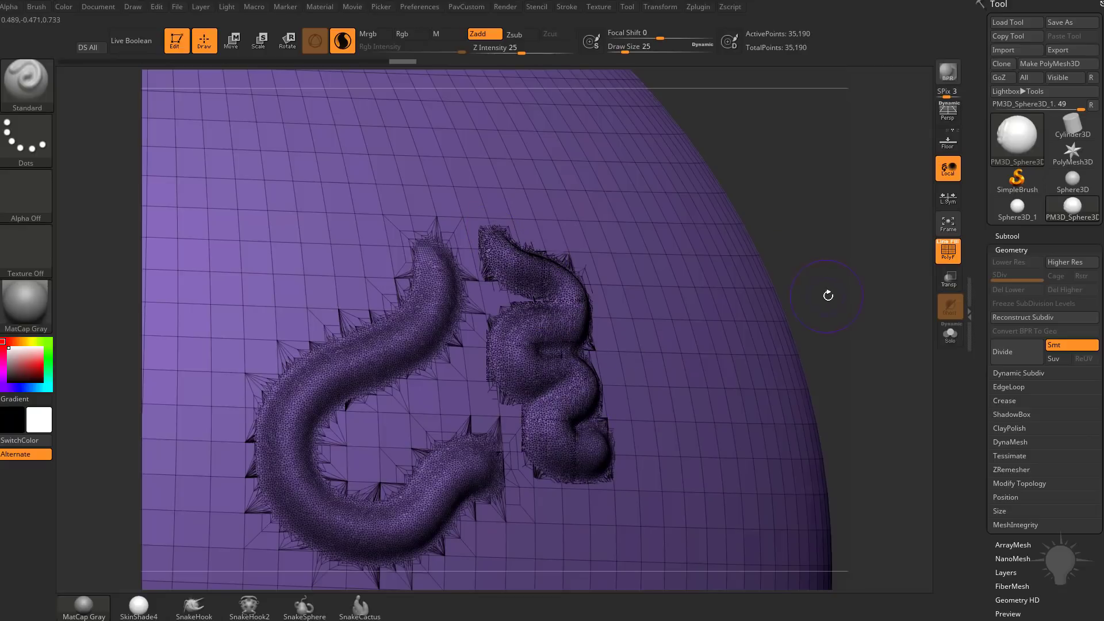
pyautogui.click(940, 262)
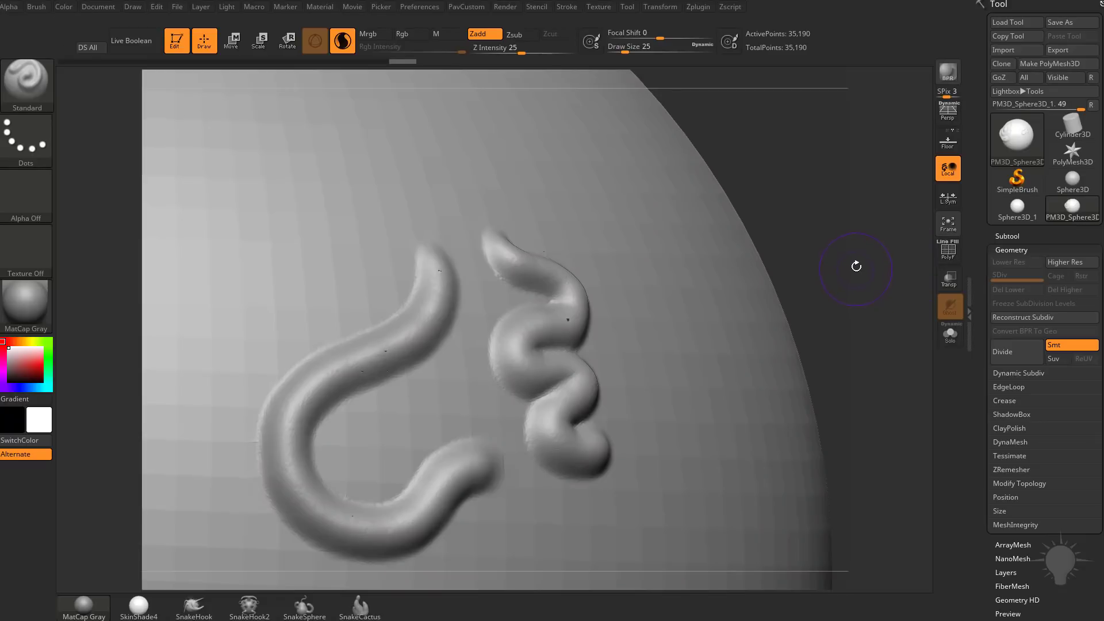
pyautogui.moveTo(857, 266)
pyautogui.keyDown('alt'); pyautogui.mouseDown()
pyautogui.moveTo(836, 234)
pyautogui.moveTo(819, 244)
pyautogui.moveTo(840, 217)
pyautogui.moveTo(799, 185)
pyautogui.moveTo(685, 276)
pyautogui.mouseUp(); pyautogui.keyUp('alt')
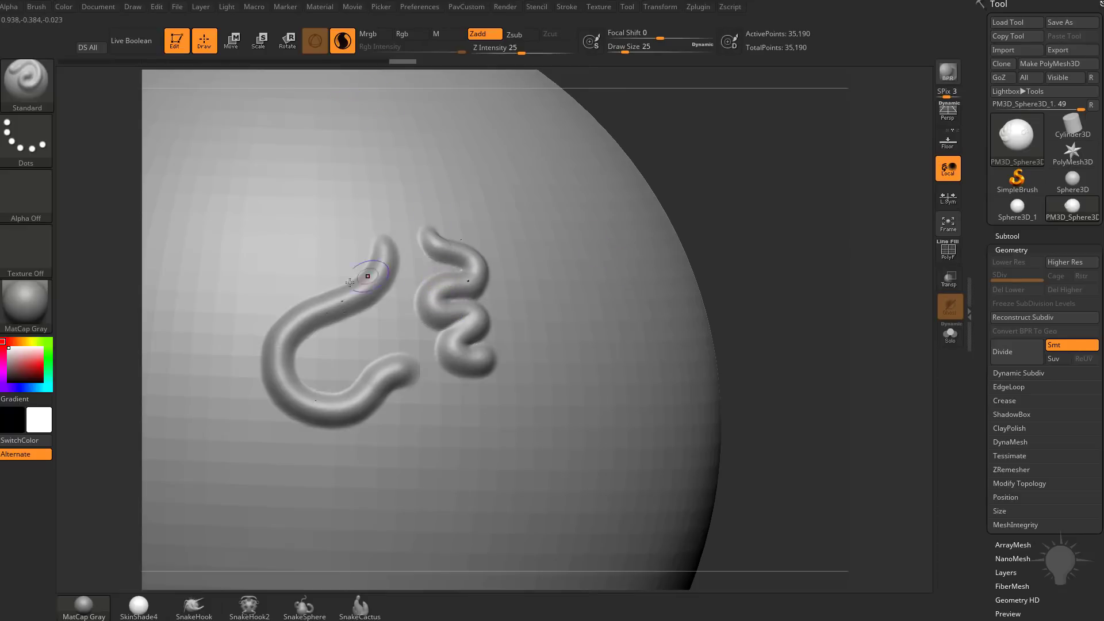
# - Try curved strokes on both sides of the two ridges with Sculptris Pro mode off, and undo them
pyautogui.click(344, 41)
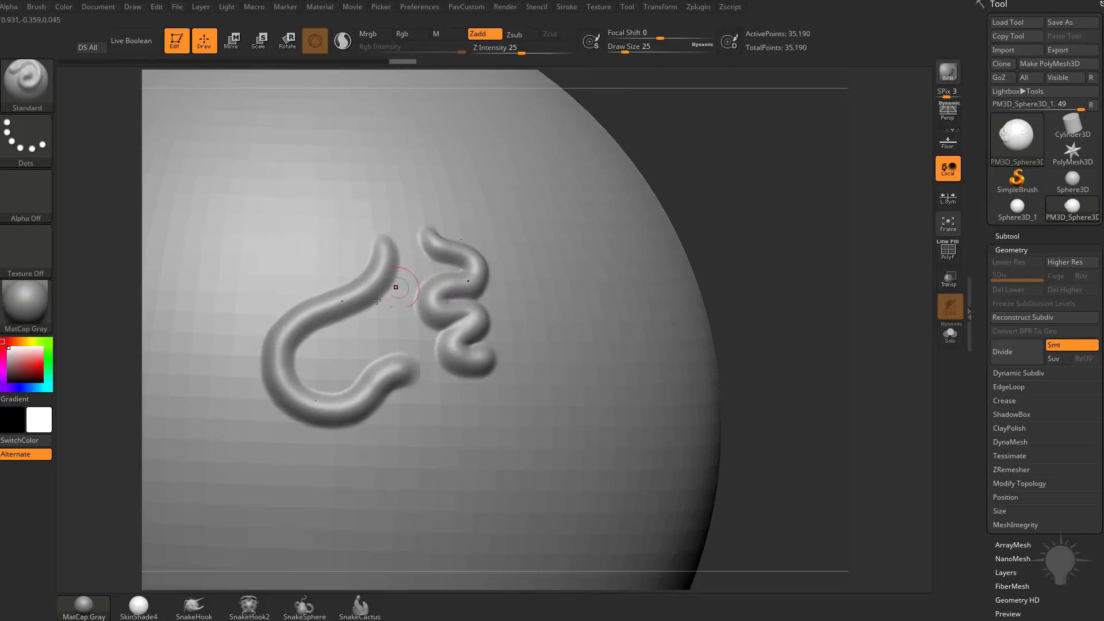
pyautogui.moveTo(352, 179)
pyautogui.mouseDown()
pyautogui.moveTo(358, 238)
pyautogui.moveTo(277, 295)
pyautogui.moveTo(234, 354)
pyautogui.mouseUp()
pyautogui.hotkey('ctrl', 'z')
pyautogui.moveTo(327, 187)
pyautogui.mouseDown()
pyautogui.moveTo(267, 271)
pyautogui.moveTo(184, 345)
pyautogui.moveTo(258, 460)
pyautogui.mouseUp()
pyautogui.moveTo(511, 211)
pyautogui.mouseDown()
pyautogui.moveTo(561, 330)
pyautogui.moveTo(554, 375)
pyautogui.mouseUp()
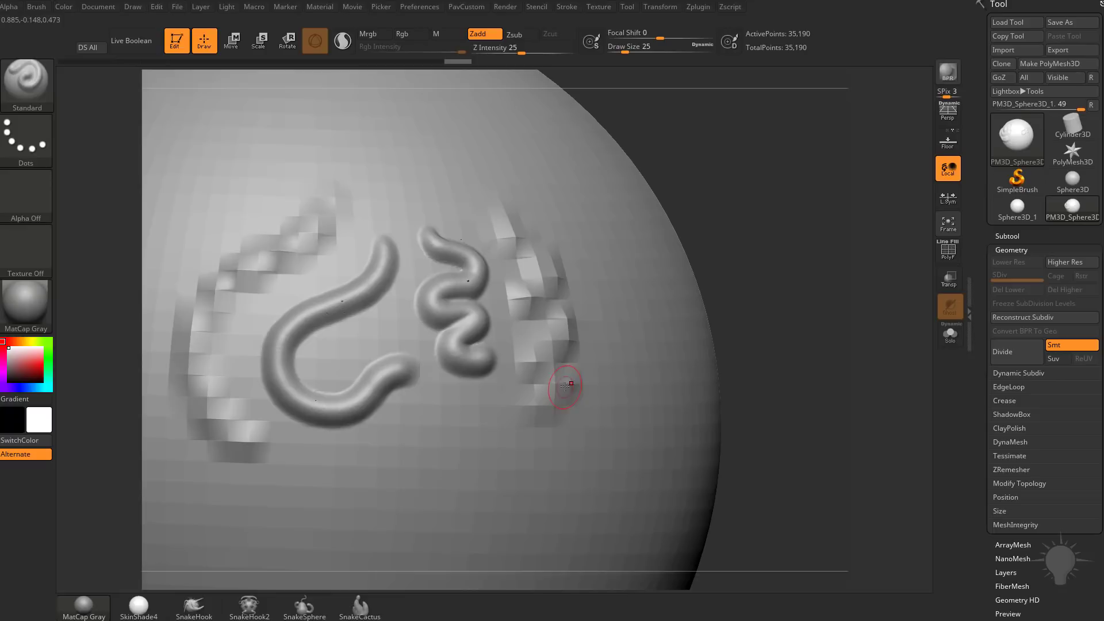
pyautogui.press('ctrl')
pyautogui.press('ctrl')
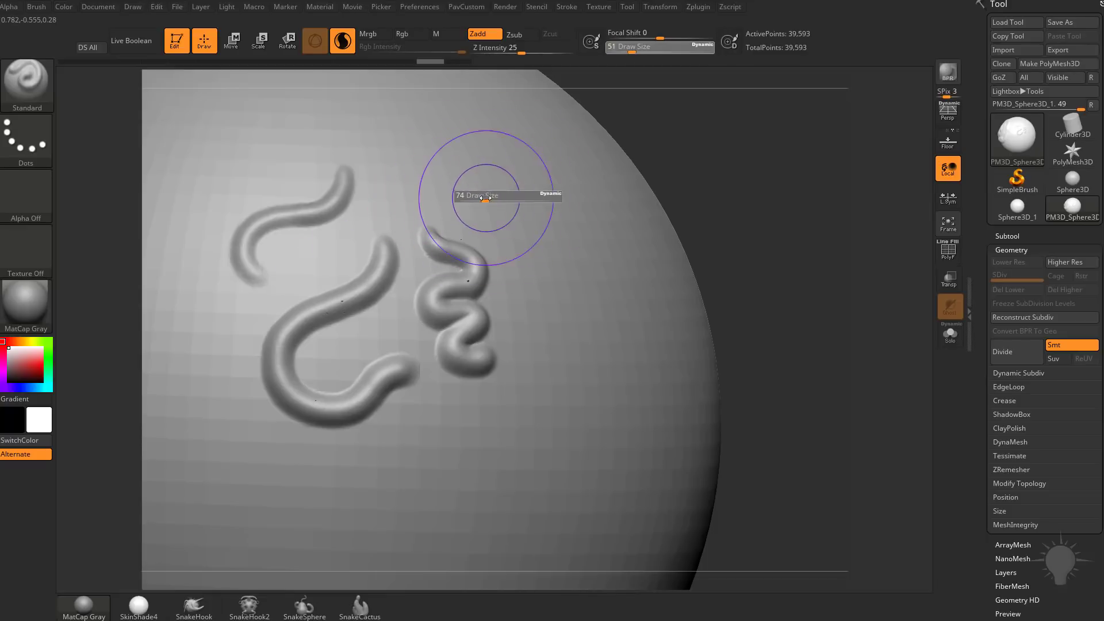
# - Sculpt a thick winding ridge around the zigzag at draw size 71 with Sculptris Pro mode on
pyautogui.moveTo(486, 198)
pyautogui.mouseDown()
pyautogui.moveTo(537, 202)
pyautogui.moveTo(562, 246)
pyautogui.moveTo(567, 371)
pyautogui.moveTo(435, 481)
pyautogui.mouseUp()
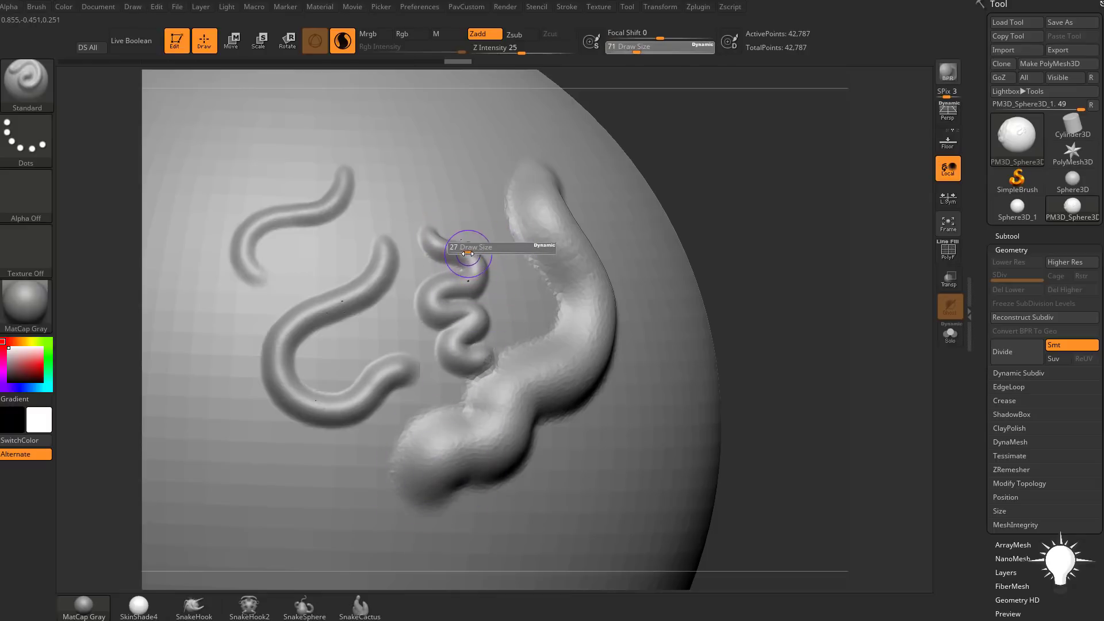